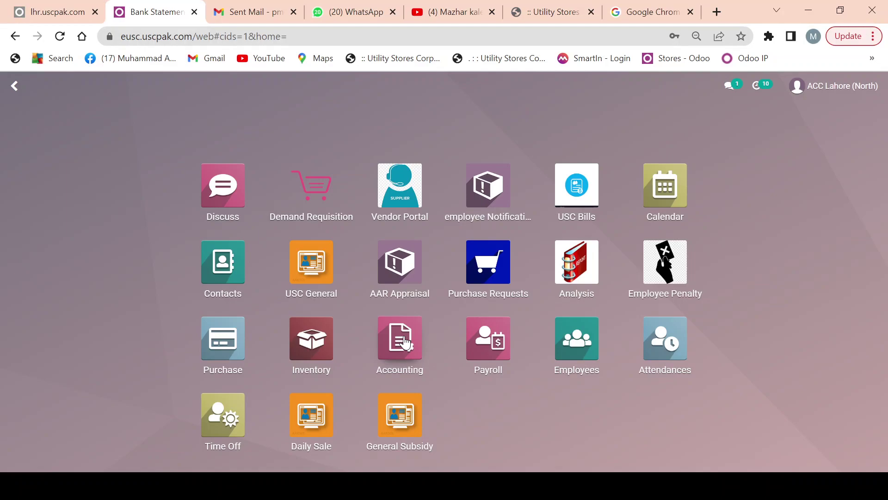
Open the customer Bank Statements list in the Accounting module.
click(405, 343)
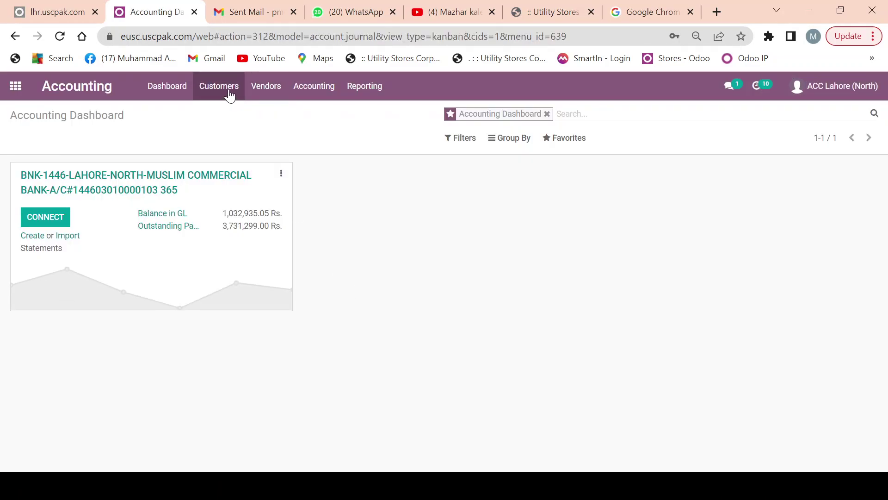
click(267, 89)
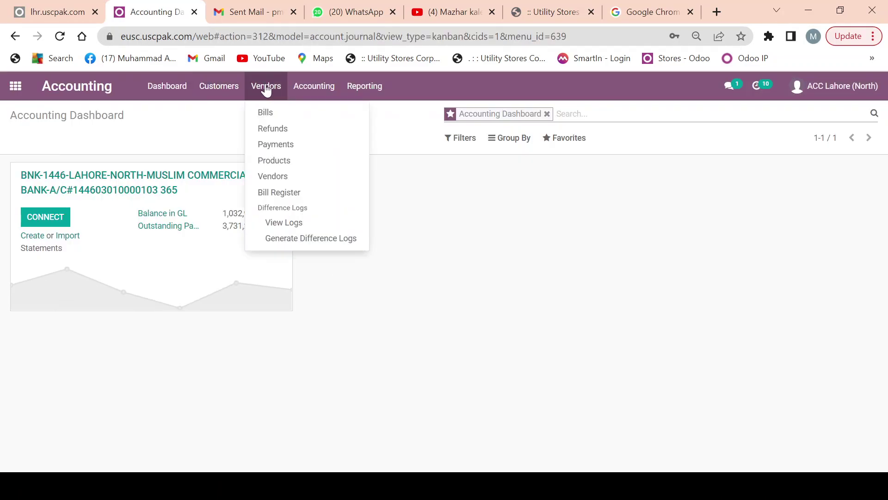
mouse_move(243, 80)
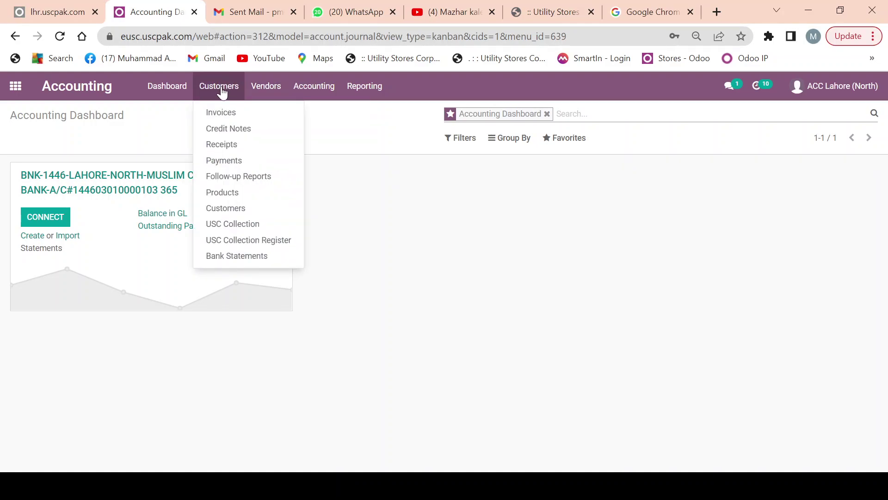
click(230, 257)
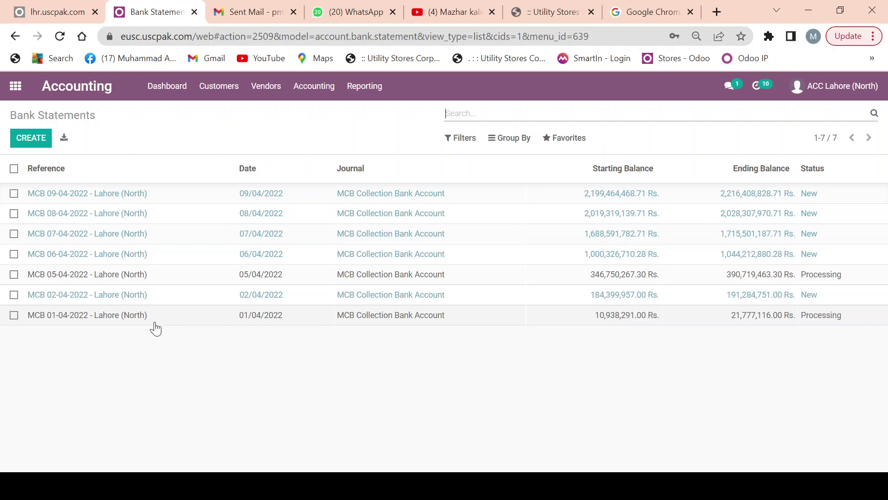
Post the MCB 06-04-2022 - Lahore (North) bank statement and start its reconciliation.
click(136, 262)
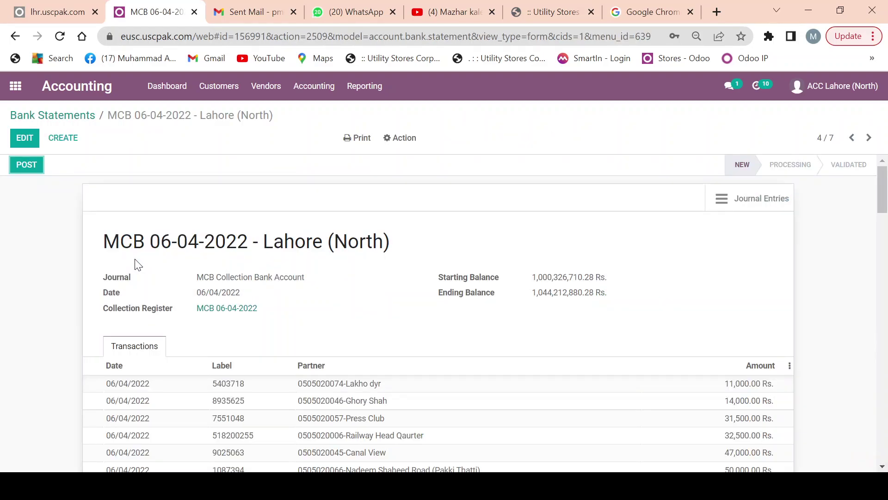
click(24, 166)
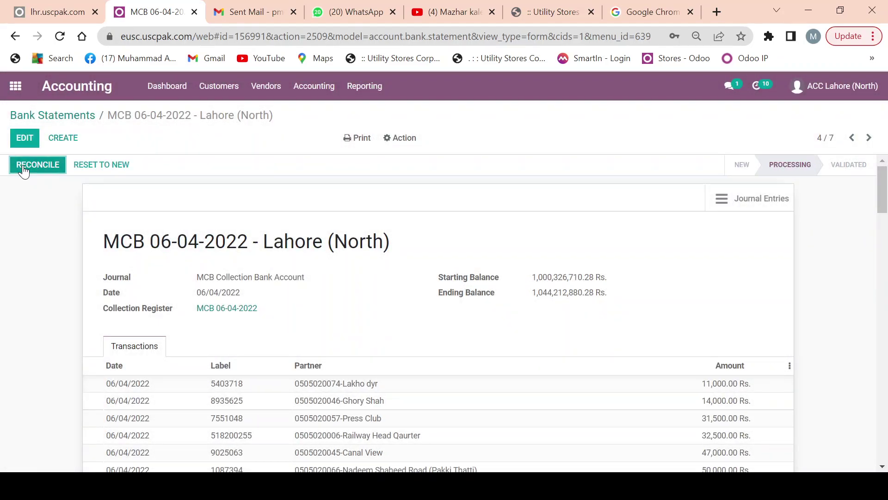
click(23, 171)
click(35, 168)
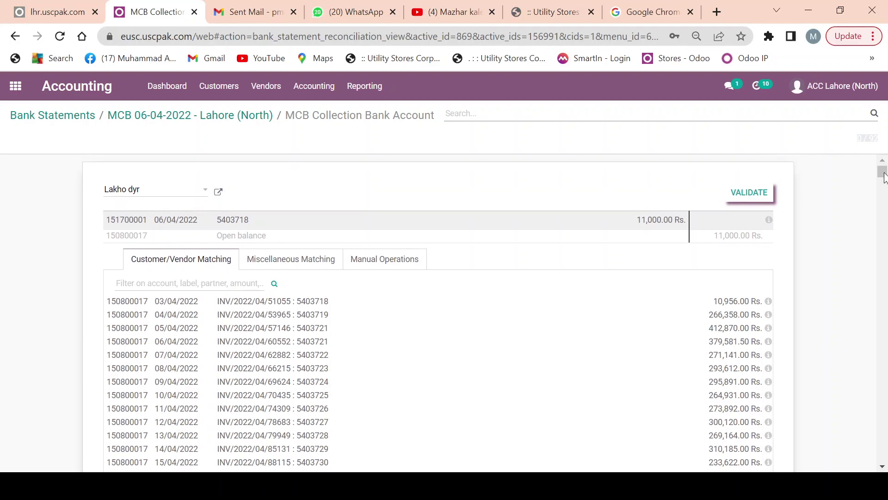
Look through the statement's unreconciled store transactions, from the smallest deposits to the largest.
click(884, 229)
scroll(884, 229, down, 15)
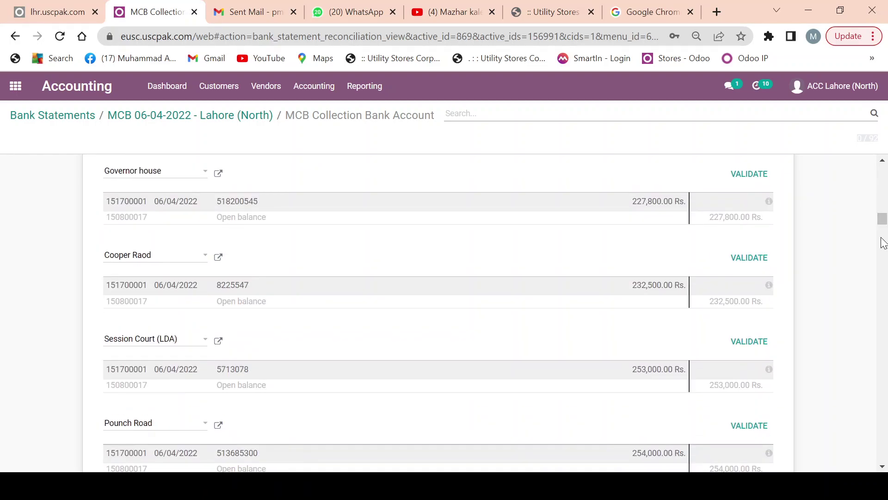
scroll(884, 245, down, 20)
scroll(880, 309, down, 10)
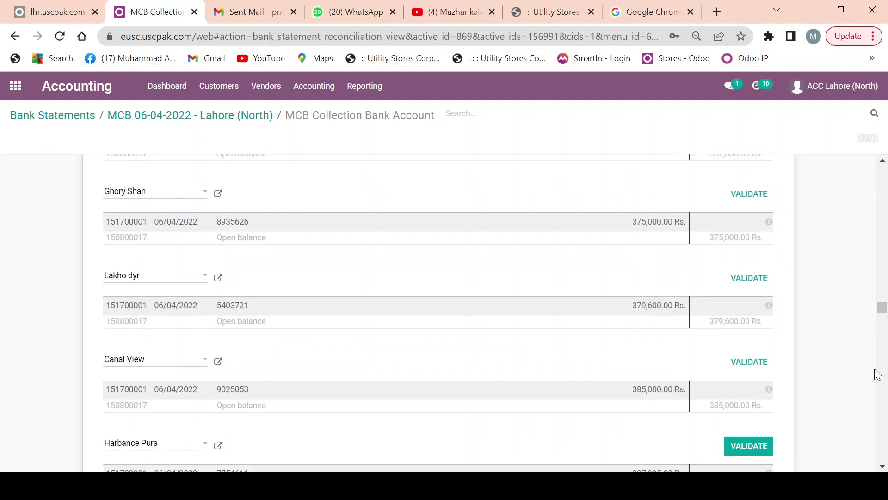
scroll(884, 349, down, 15)
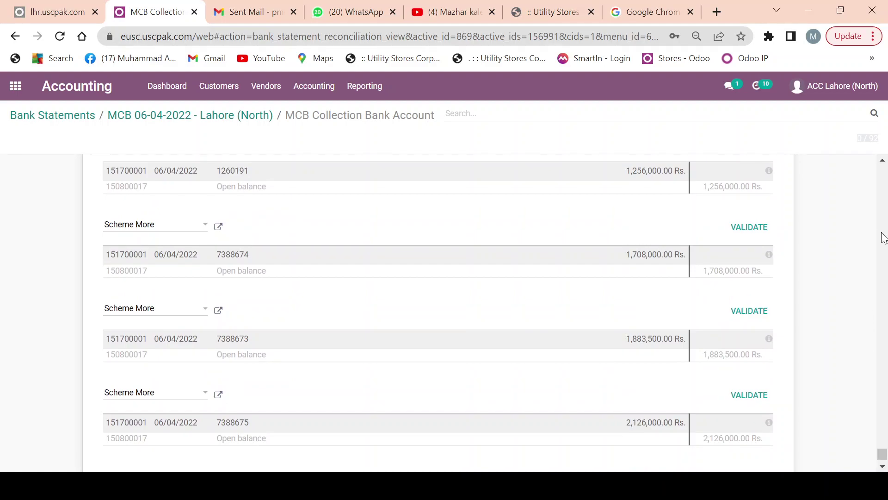
scroll(884, 180, up, 10)
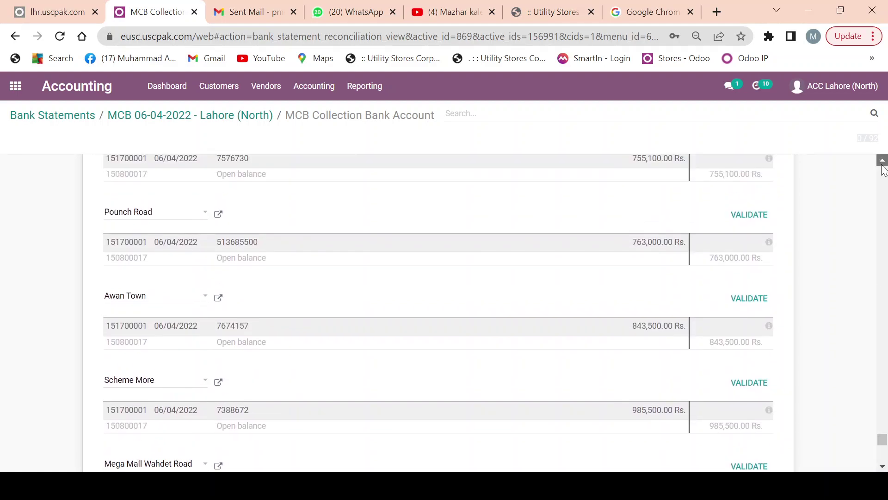
scroll(883, 185, up, 15)
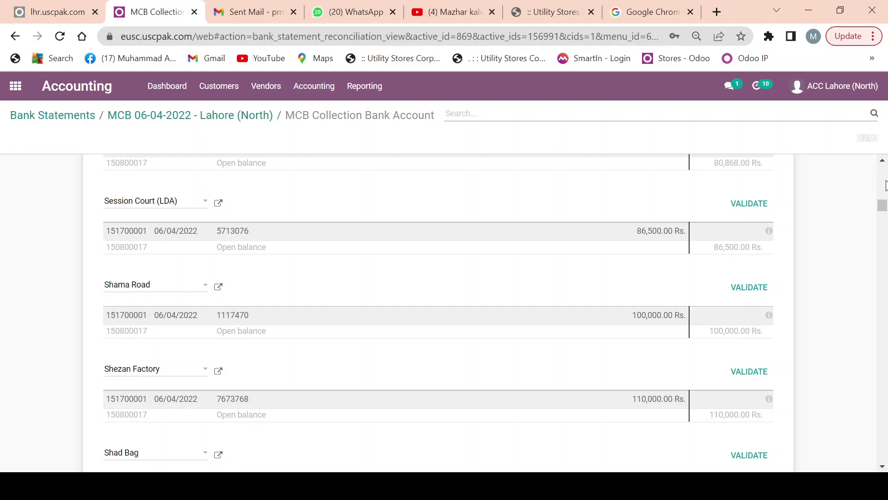
click(885, 185)
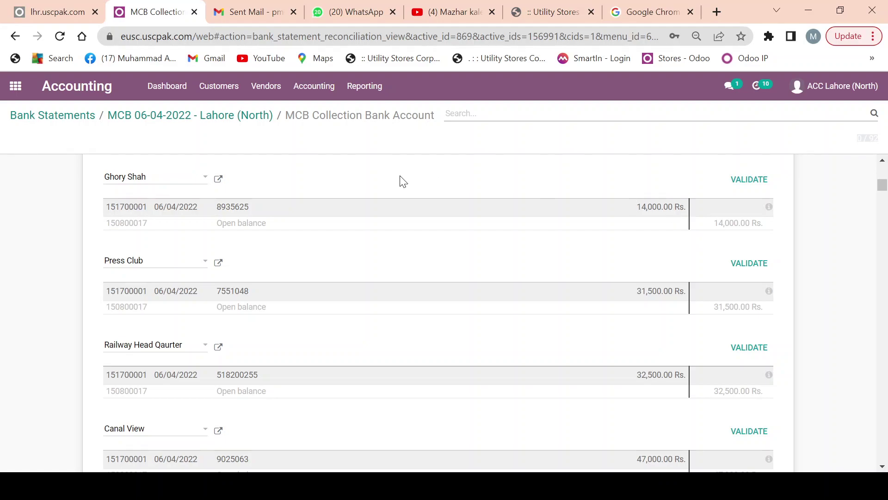
click(225, 223)
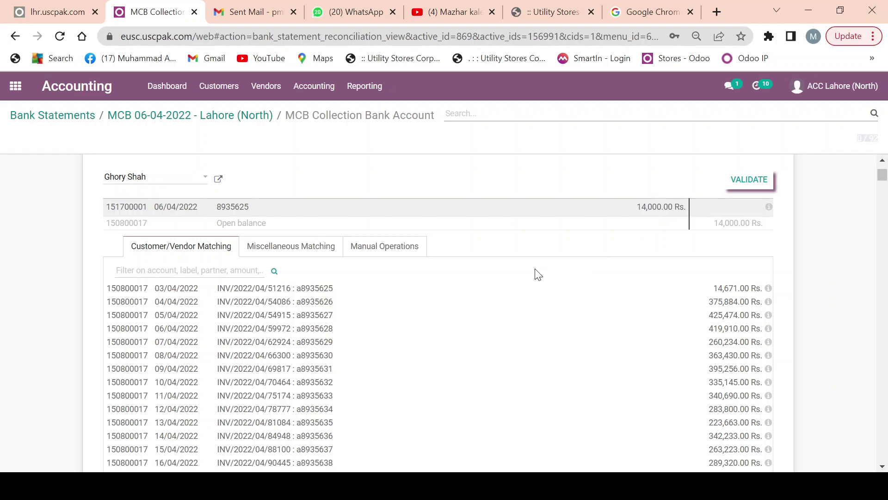
click(720, 293)
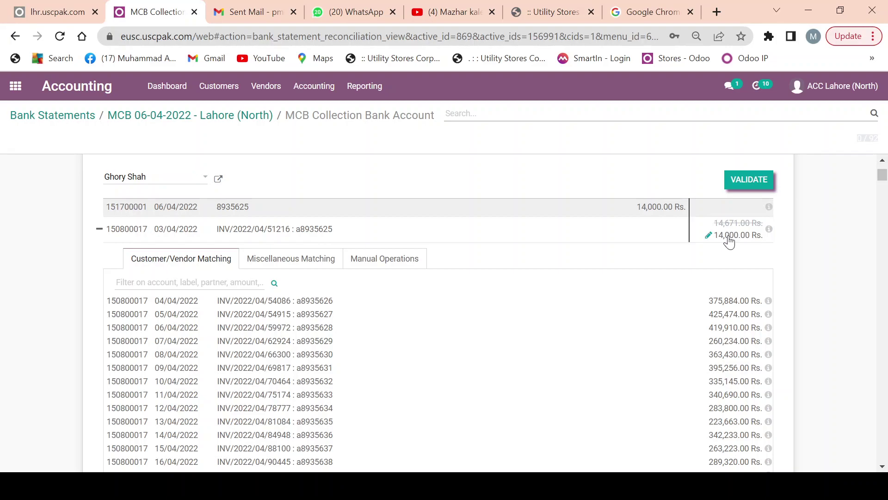
click(757, 187)
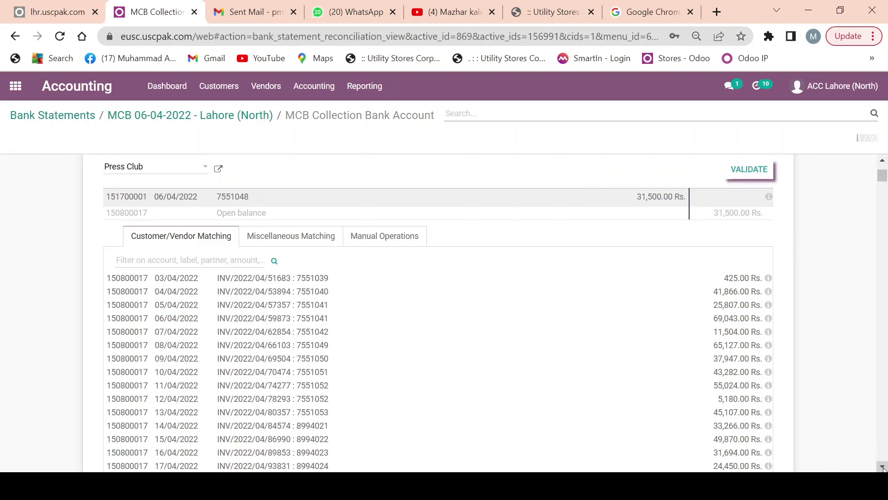
Load the remaining customer/vendor matching entries for the Press Club transaction and look through their amounts.
scroll(883, 468, down, 3)
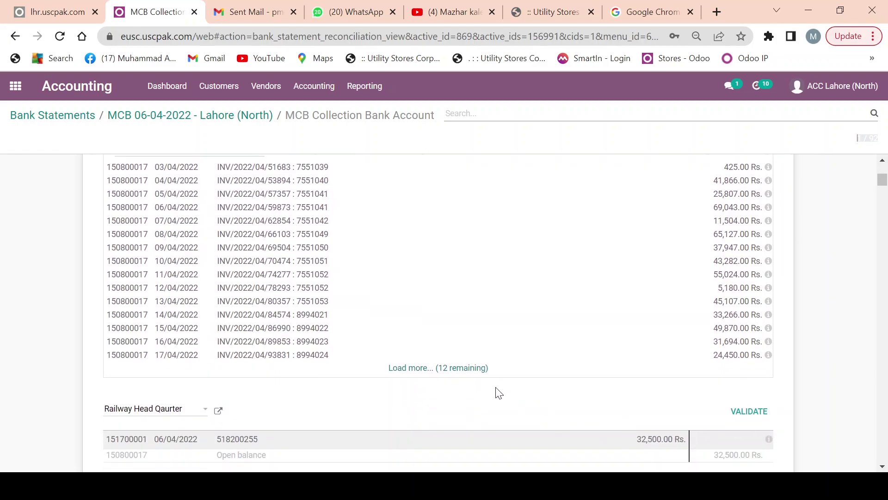
click(460, 369)
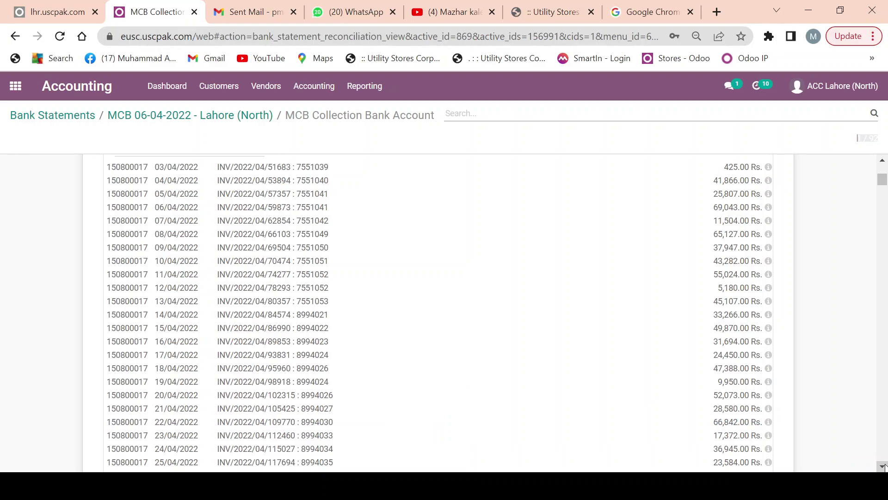
scroll(883, 467, down, 4)
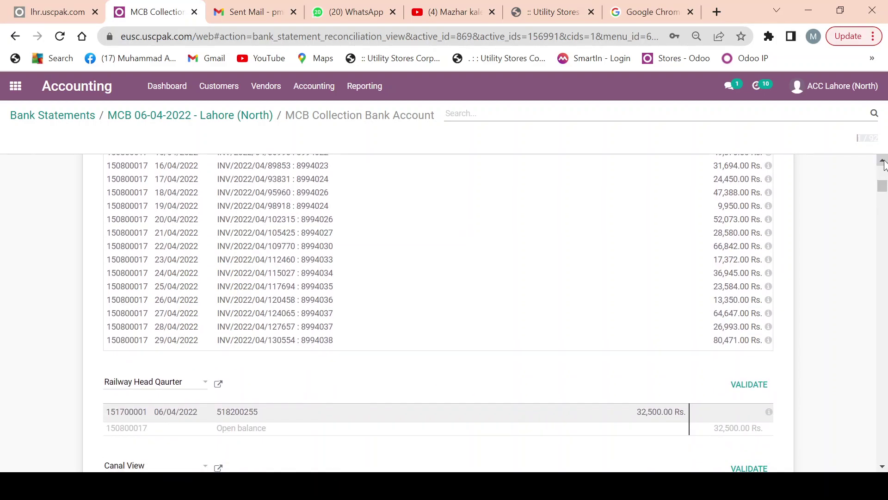
scroll(883, 164, up, 3)
scroll(883, 165, up, 3)
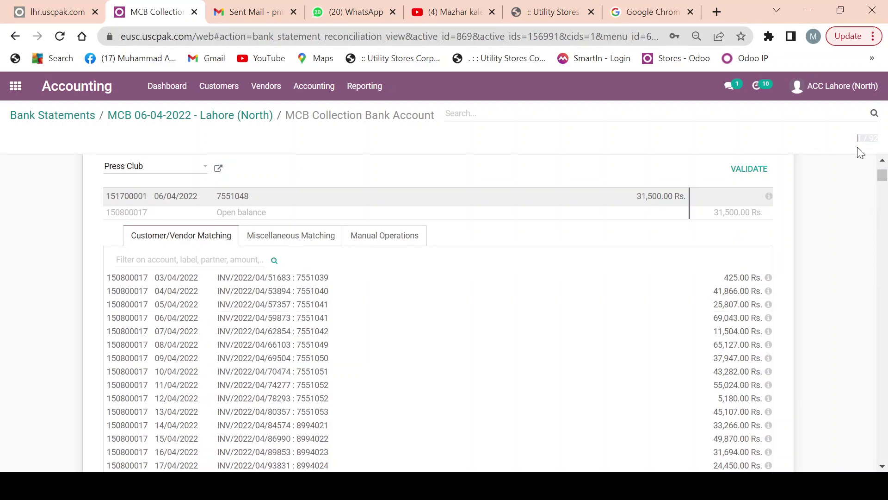
Match the Lakho dyr transaction of 11,000.00 Rs. with its invoice entry dated 03/04/2022 and validate it.
click(882, 161)
mouse_move(883, 169)
mouse_down()
mouse_move(881, 416)
mouse_move(873, 309)
mouse_move(881, 172)
mouse_up()
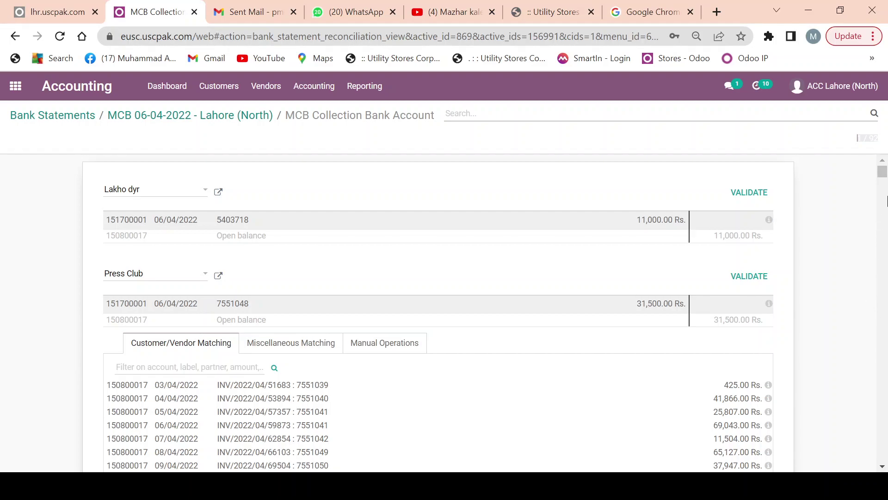
drag(884, 174, 877, 142)
click(232, 234)
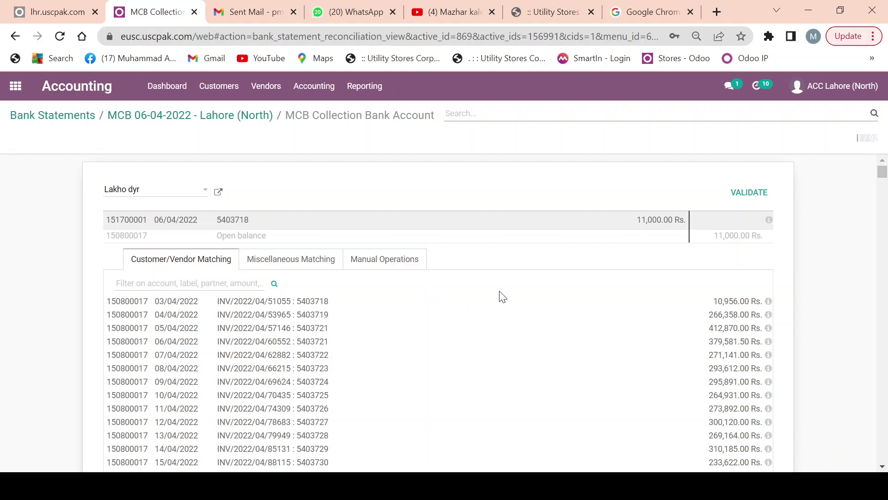
click(723, 304)
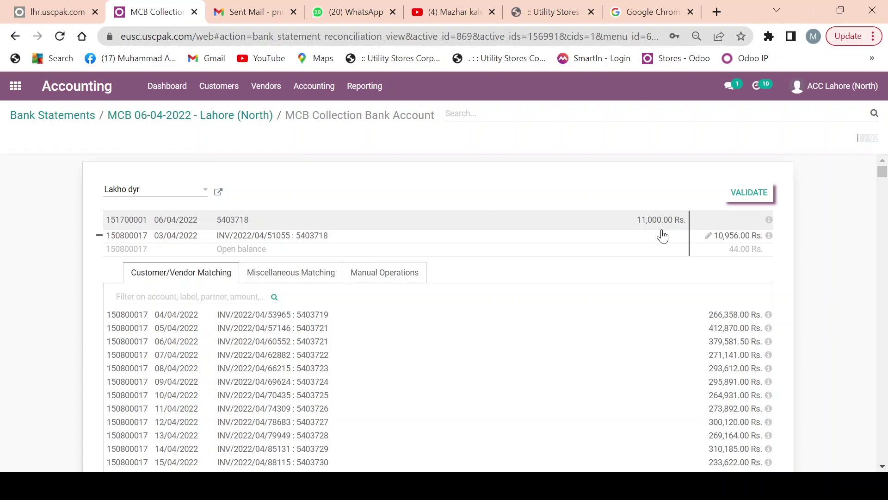
click(749, 194)
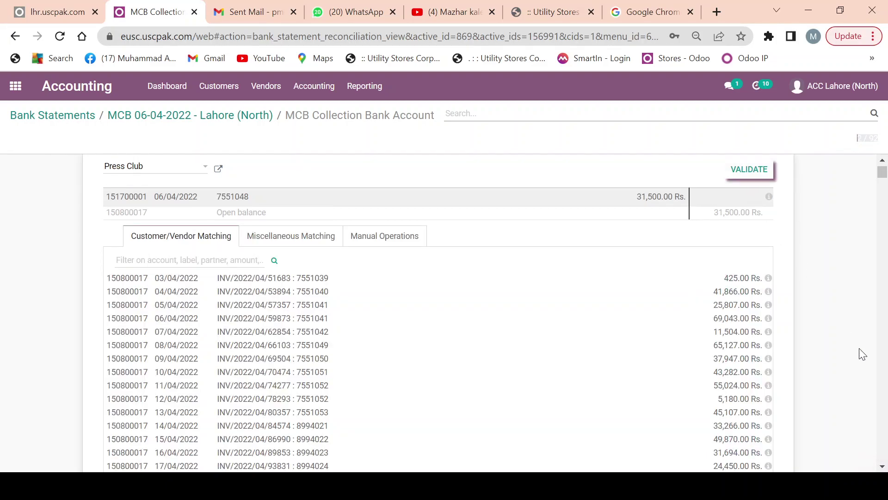
Examine the Press Club transaction's customer/vendor matching entries and its miscellaneous matching entries.
click(883, 467)
click(882, 467)
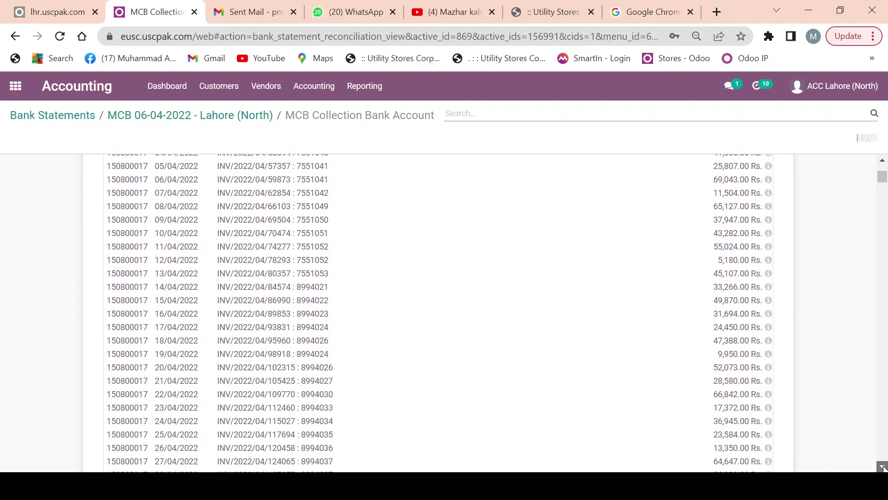
click(882, 466)
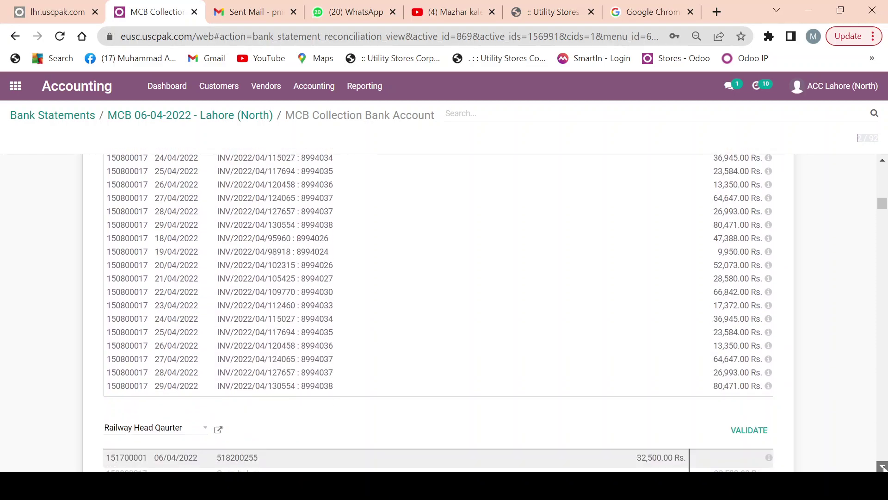
click(883, 172)
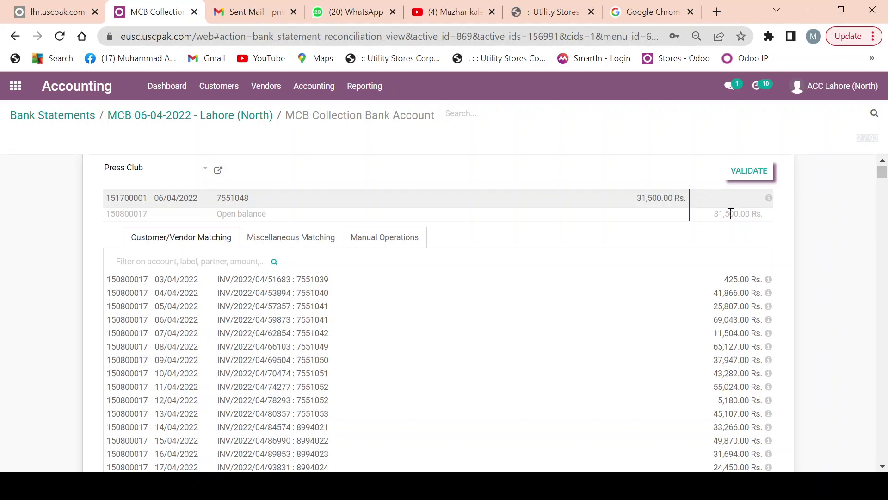
click(232, 215)
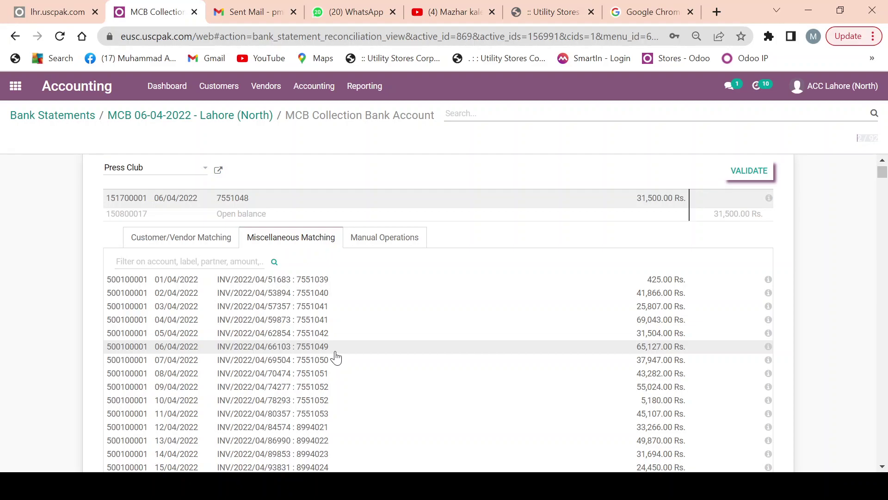
click(883, 196)
click(882, 194)
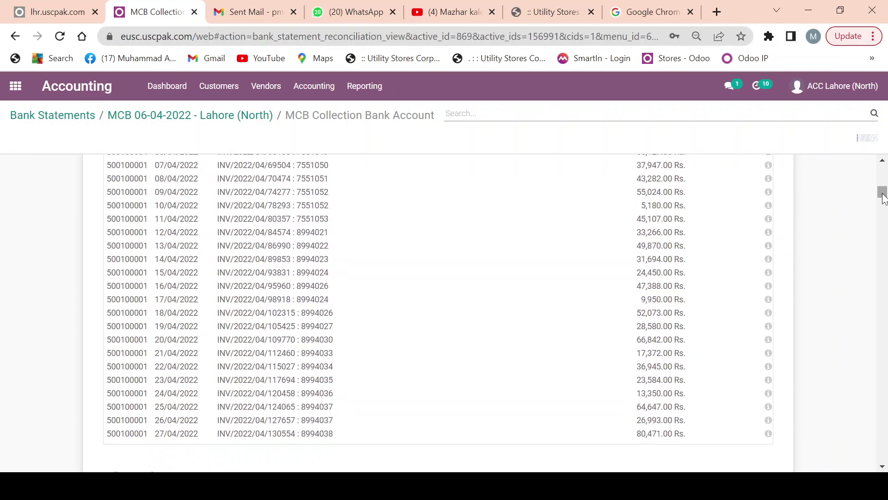
mouse_move(883, 195)
mouse_down()
mouse_move(881, 166)
mouse_move(883, 222)
mouse_move(883, 205)
mouse_up()
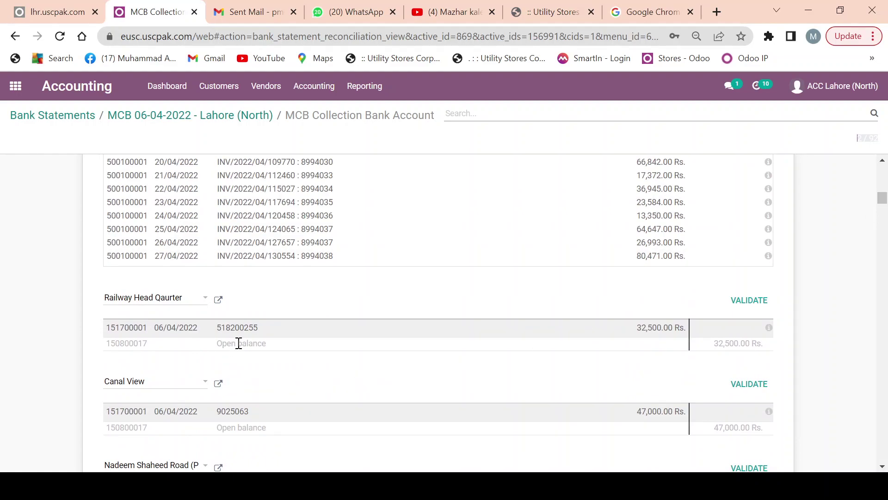
Look through the Railway Head Qaurter transaction's customer/vendor and miscellaneous matching entries, loading the remaining miscellaneous ones.
scroll(239, 343, down, 5)
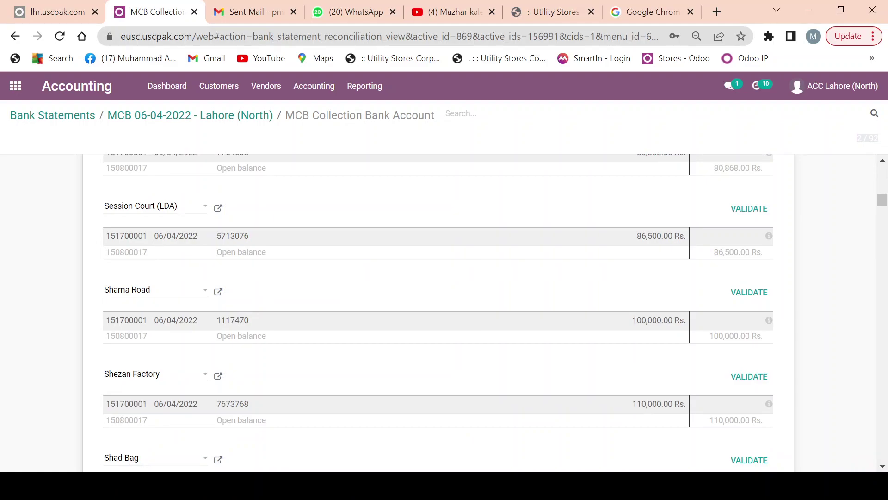
click(883, 160)
scroll(883, 163, up, 8)
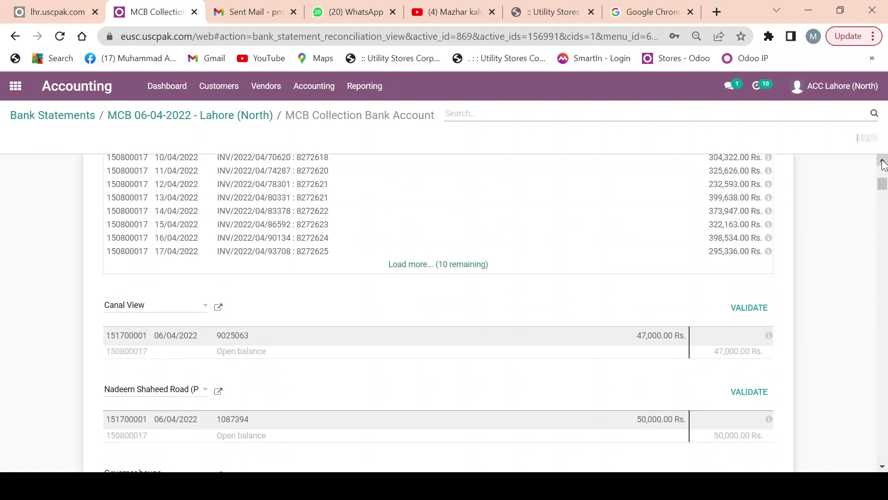
scroll(882, 164, up, 6)
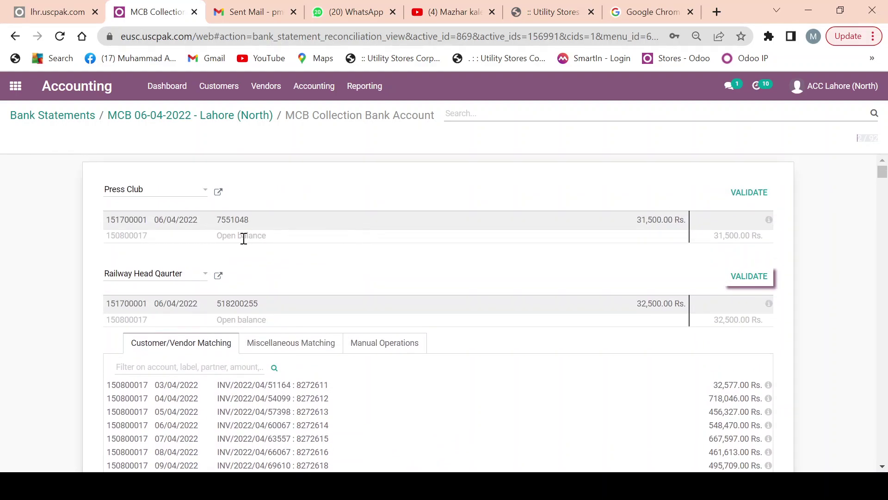
click(246, 317)
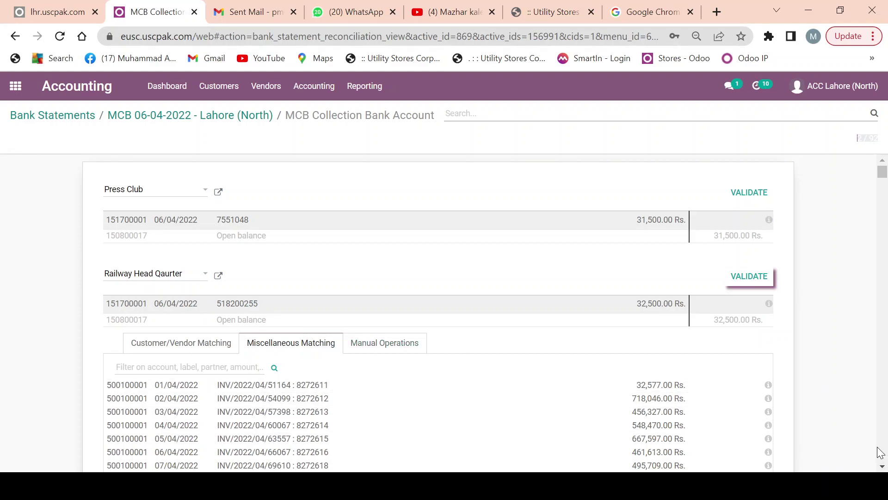
click(882, 466)
scroll(882, 466, down, 4)
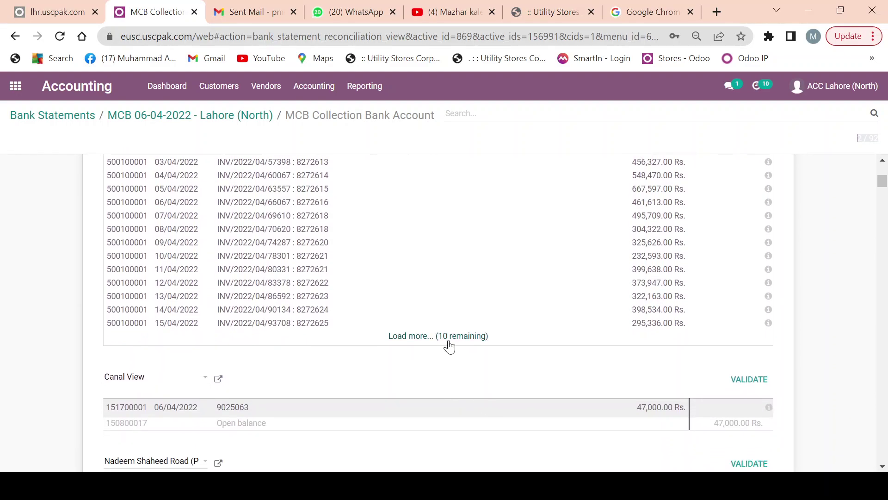
click(449, 336)
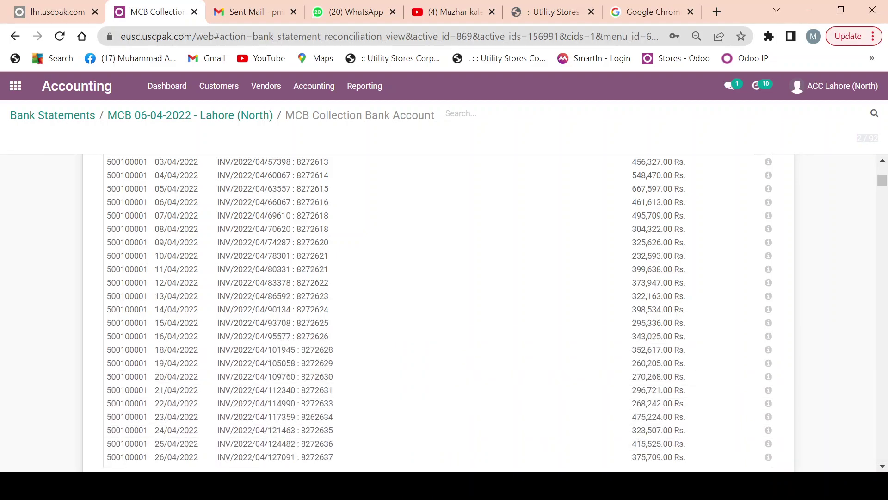
scroll(882, 466, down, 5)
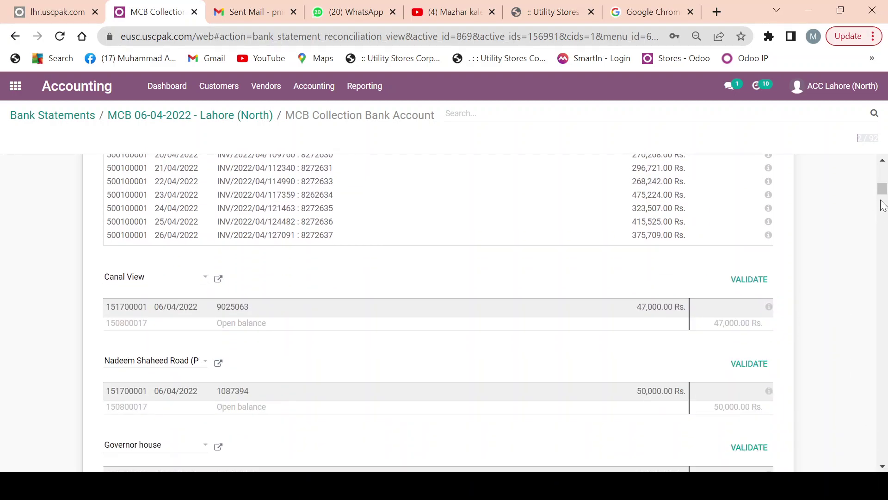
scroll(881, 165, up, 10)
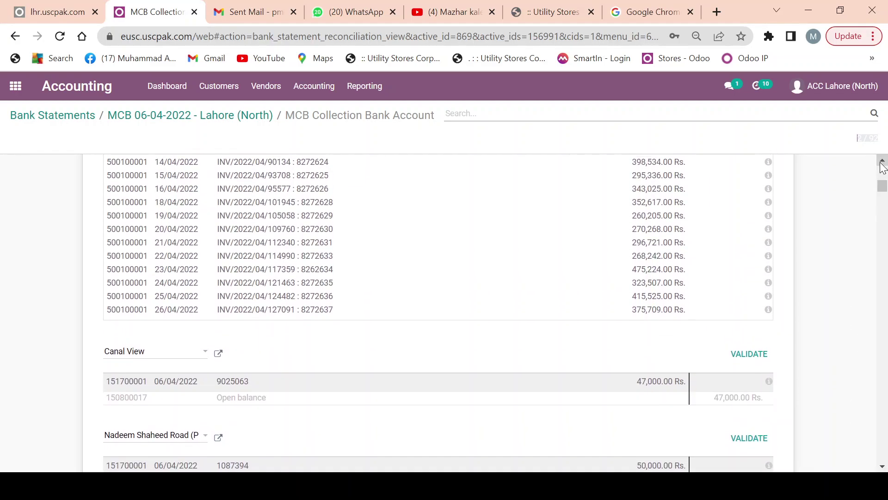
scroll(882, 165, up, 1)
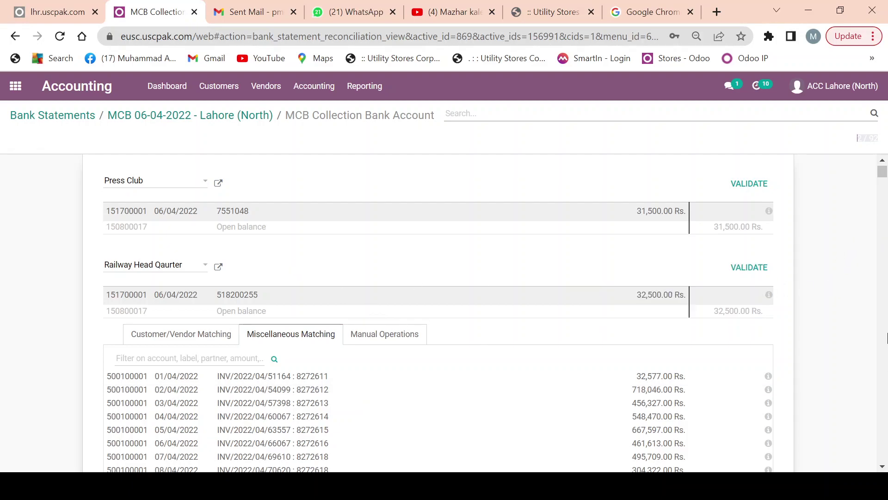
Match the Cooper Raod transaction of 232,500.00 Rs. with its invoice entry dated 07/04/2022 and validate it.
scroll(883, 241, down, 6)
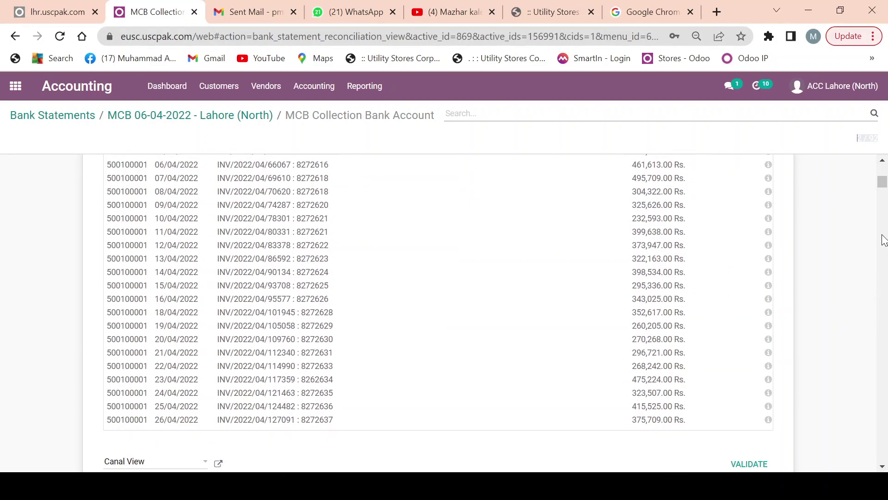
scroll(883, 241, down, 6)
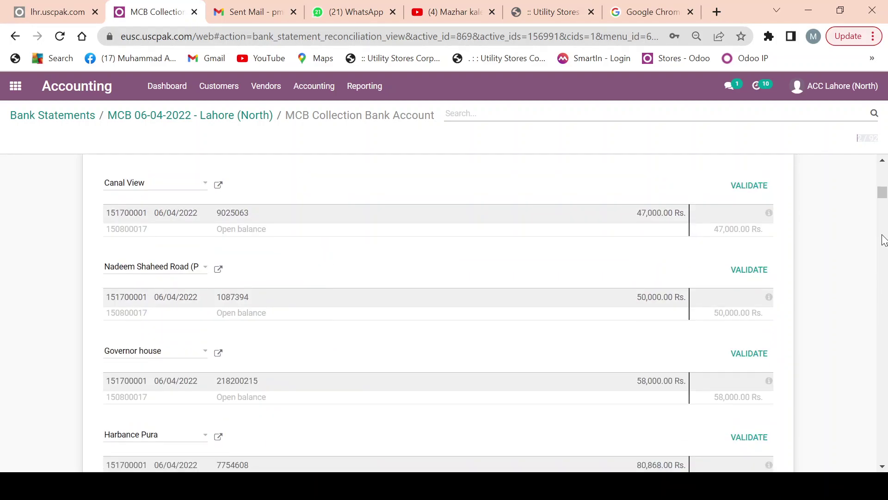
scroll(884, 241, down, 6)
scroll(884, 241, down, 6)
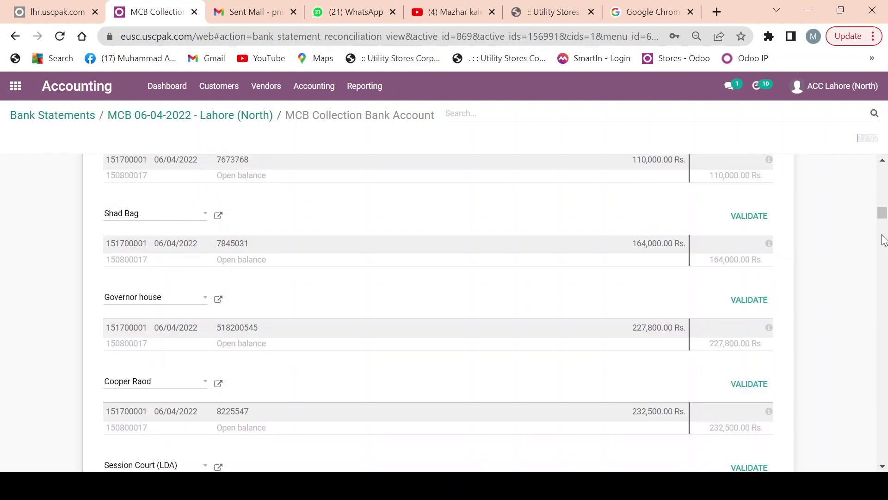
scroll(883, 240, down, 6)
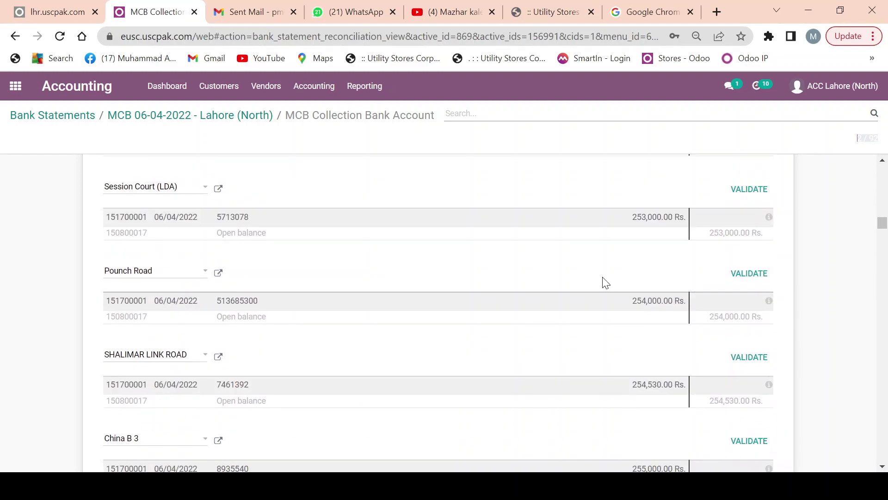
click(882, 160)
scroll(882, 162, up, 2)
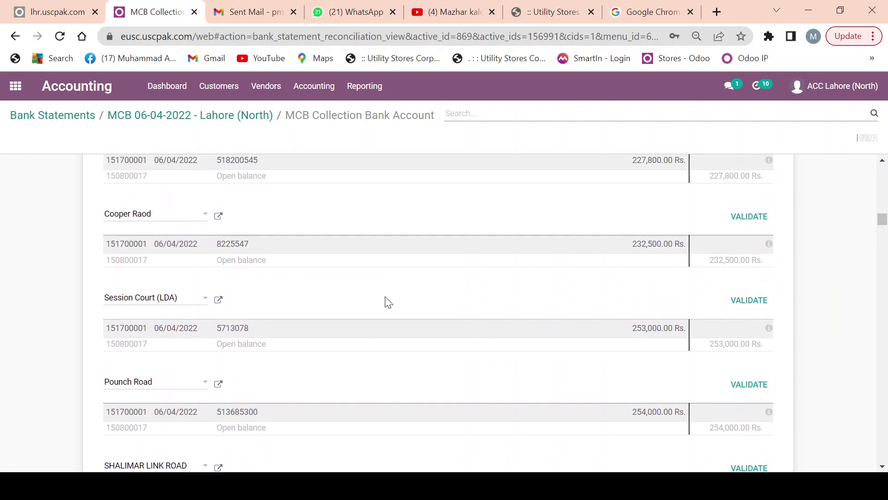
click(234, 263)
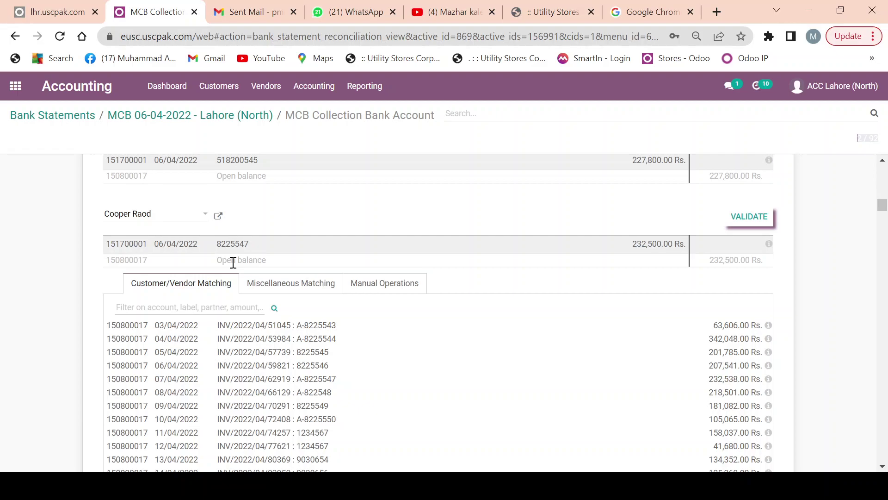
click(344, 384)
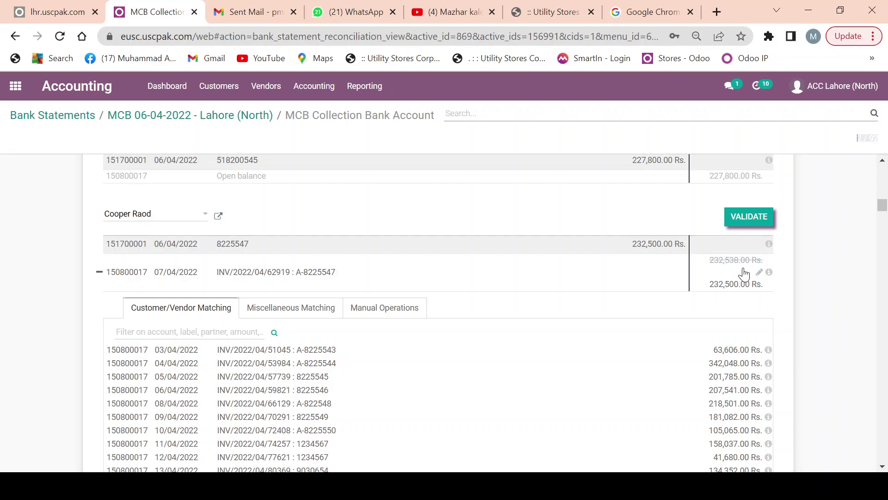
click(748, 224)
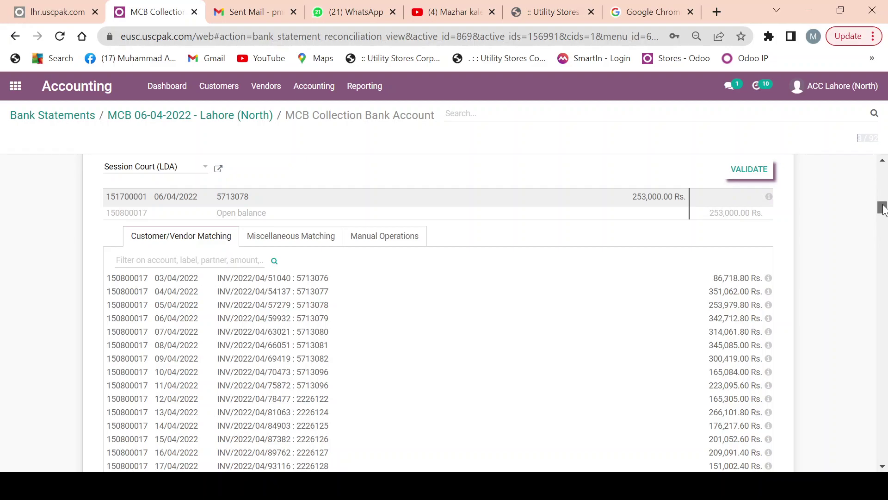
Open the General Ledger and find the Cash in Transit account in it.
drag(882, 207, 873, 156)
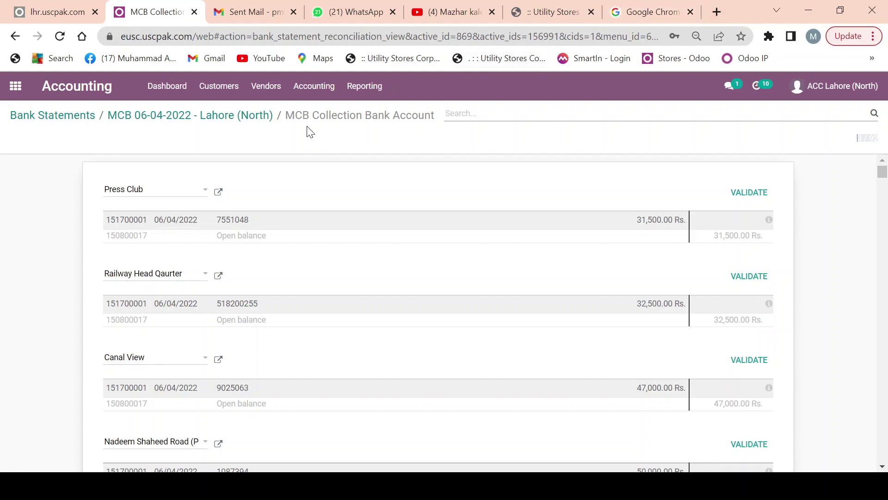
click(306, 92)
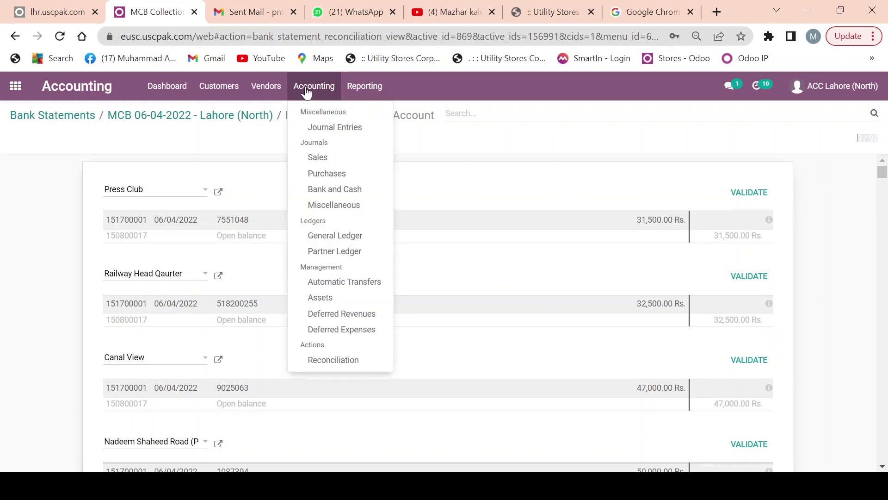
click(337, 239)
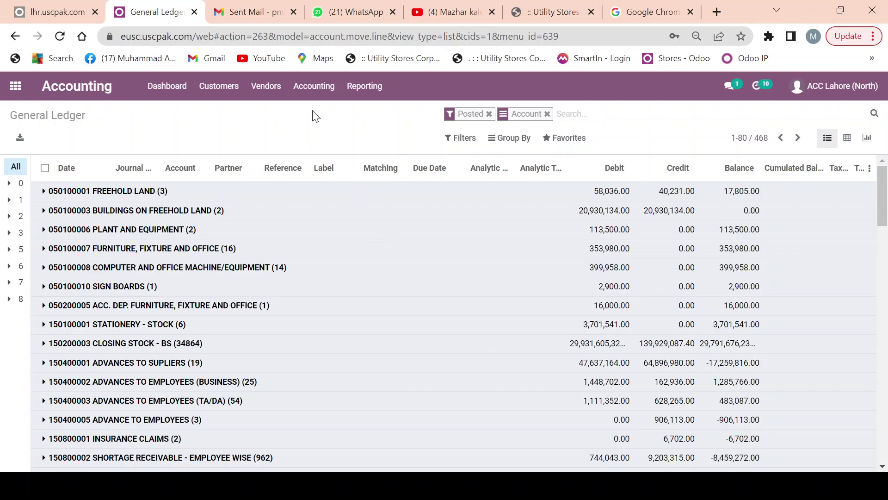
key(ctrl+f)
text(cash)
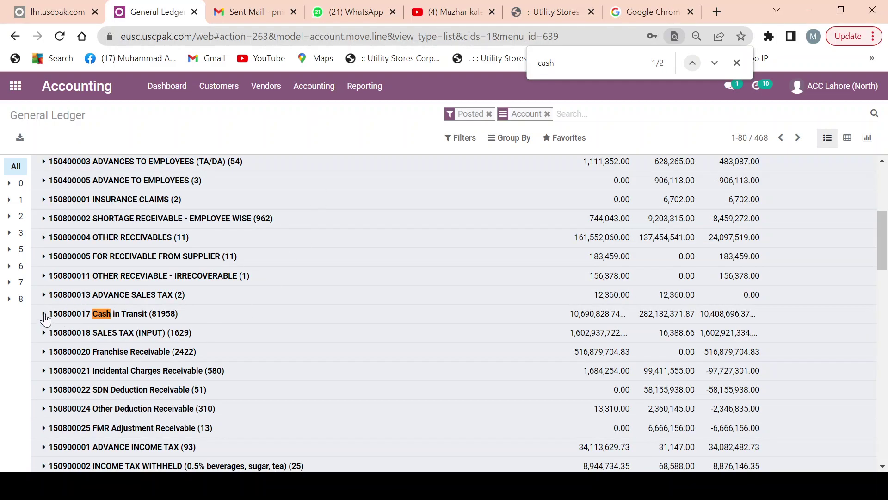
click(519, 140)
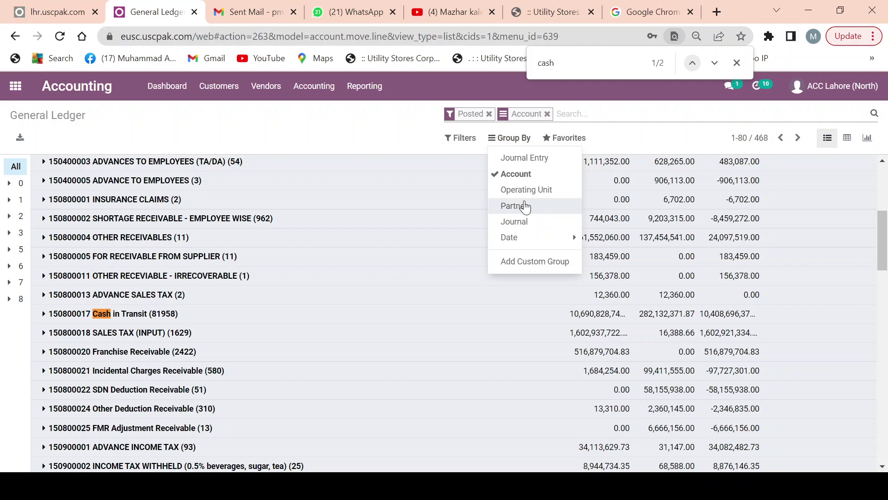
click(527, 196)
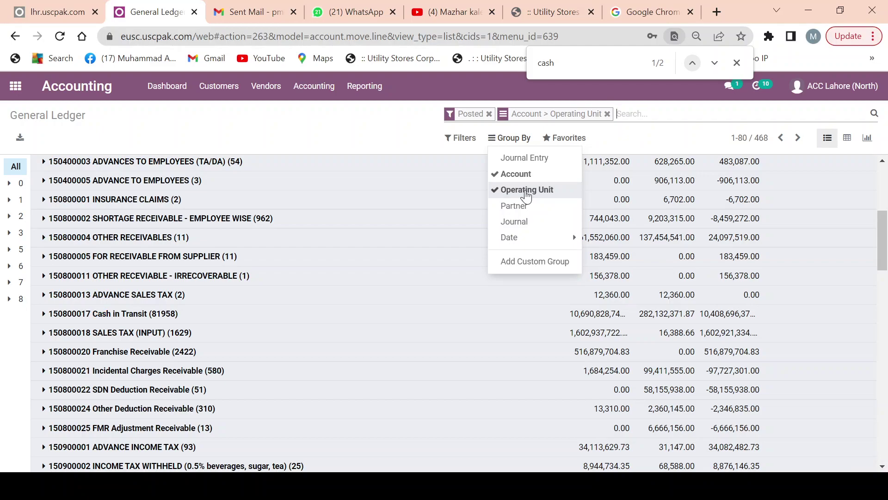
click(608, 114)
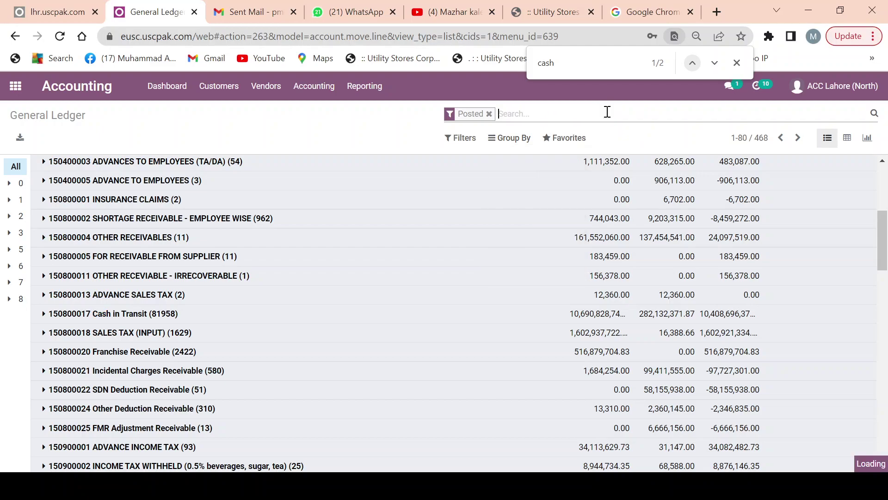
click(488, 114)
Group the General Ledger entries by Operating Unit, then Account, then Partner.
click(511, 139)
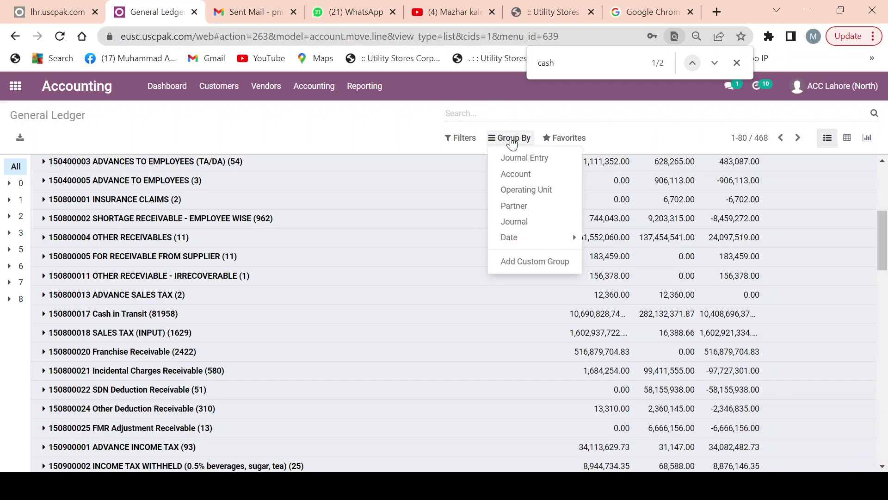
click(528, 193)
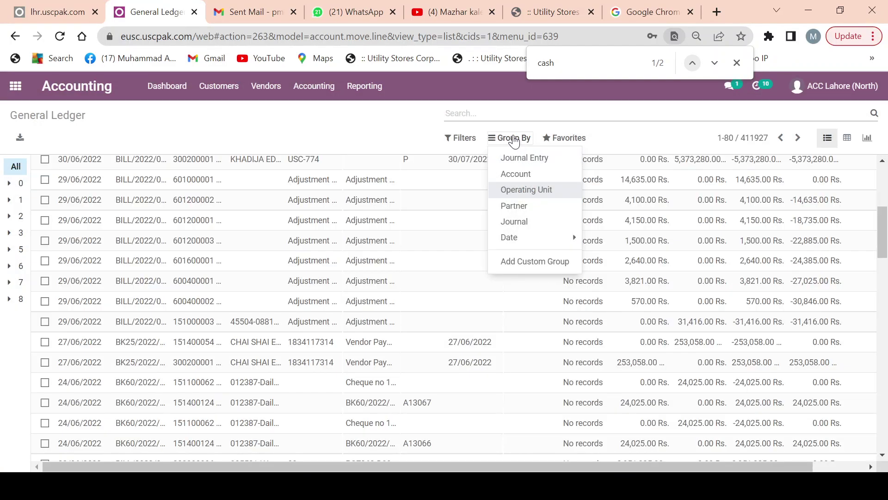
click(522, 196)
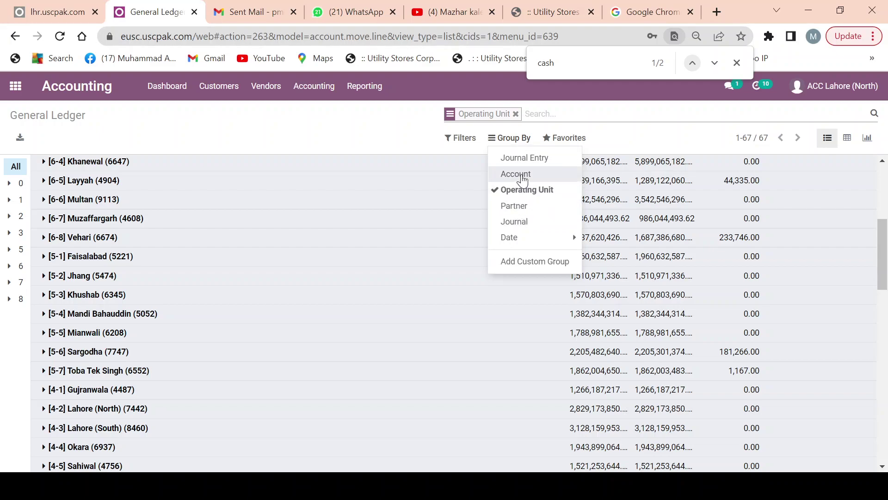
click(516, 175)
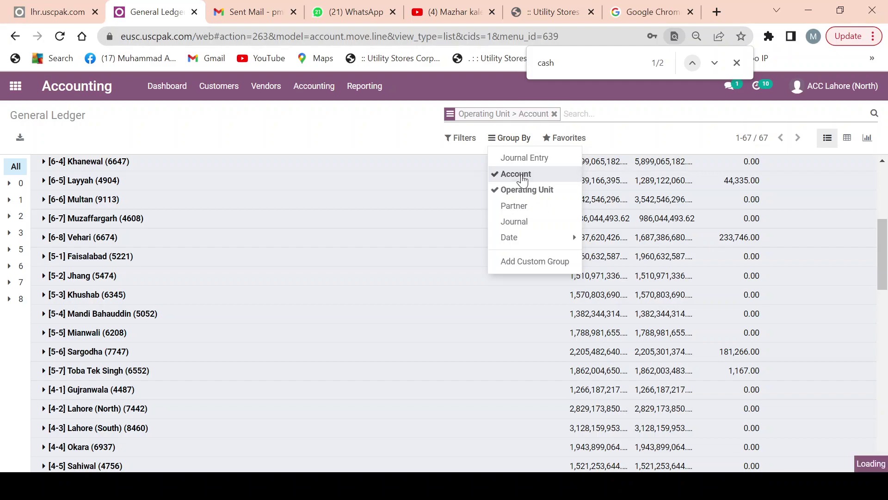
click(518, 207)
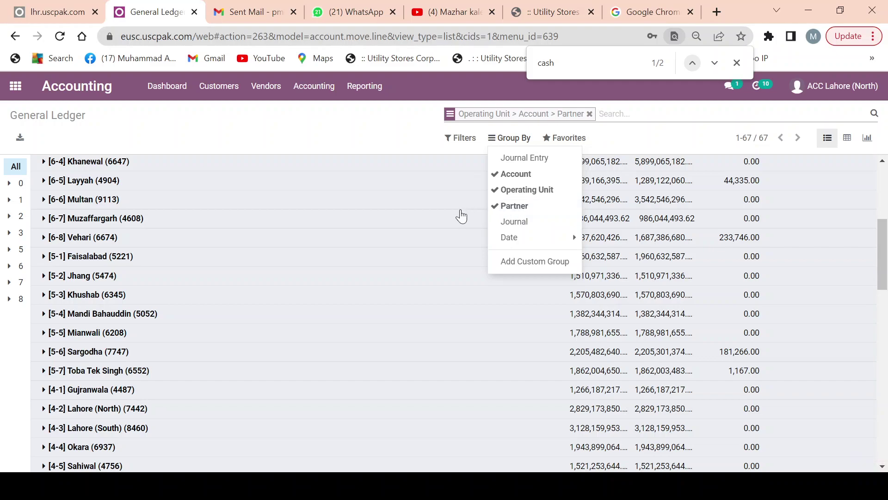
click(356, 129)
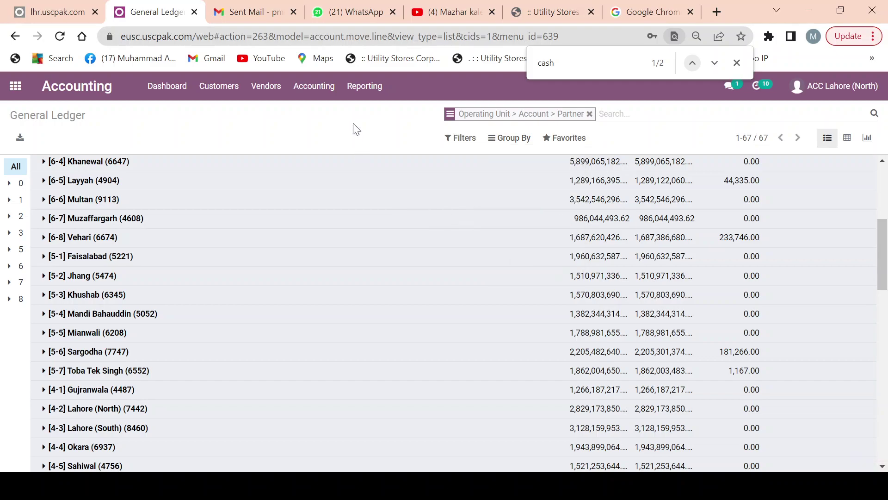
Find the Lahore (North) operating unit in the grouped ledger and expand it into its accounts.
key(ctrl+f)
text(lahore)
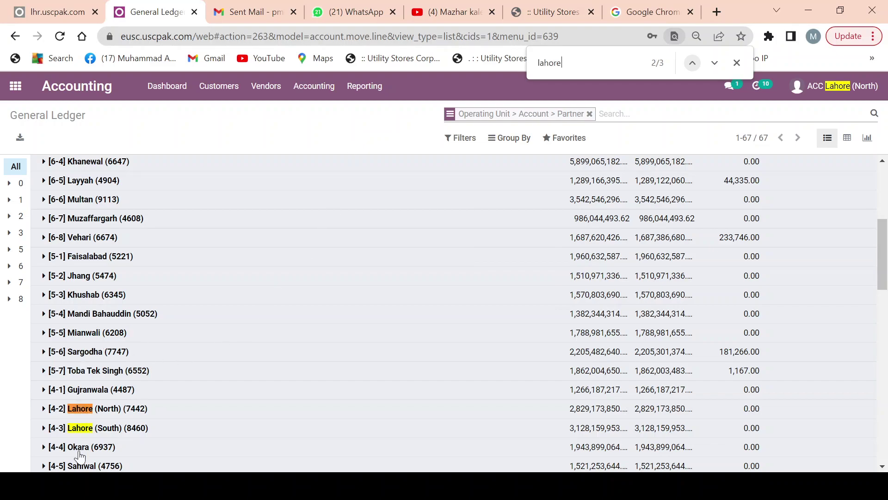
click(43, 410)
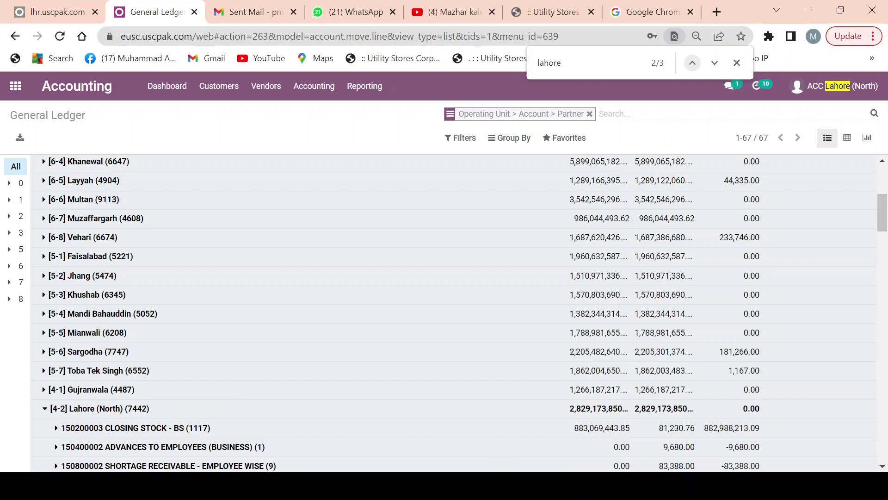
Find the Cash in Transit account within Lahore (North) and expand it to list its partners.
drag(882, 468, 882, 468)
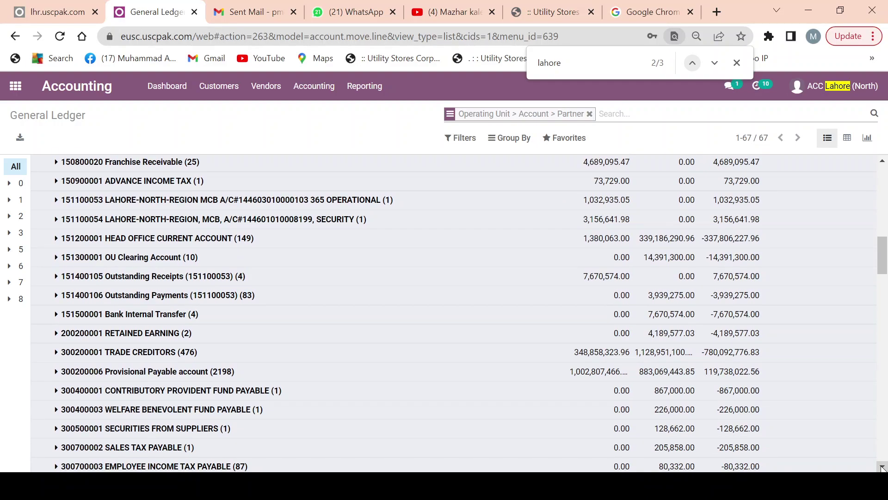
key(ctrl+f)
text(cash)
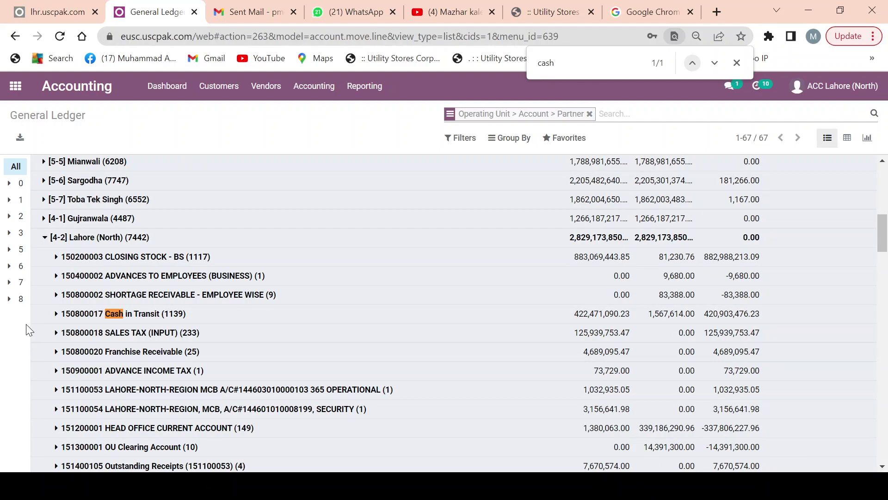
click(56, 314)
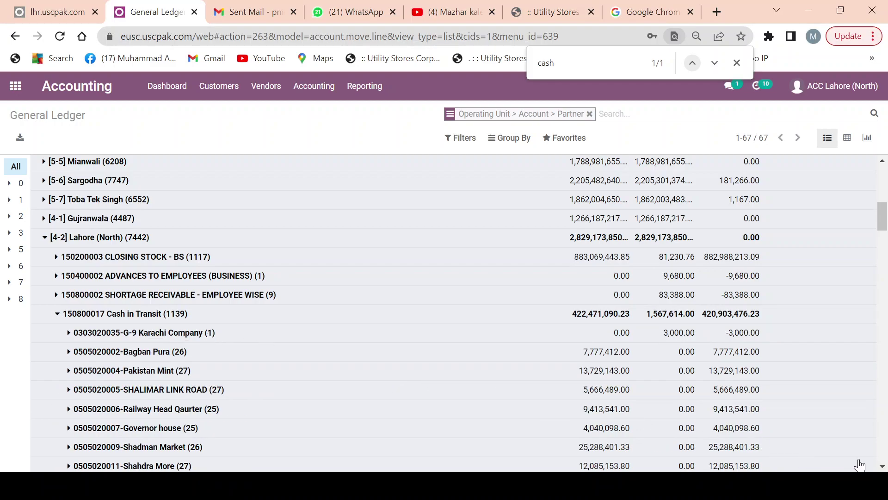
Look through the Cash in Transit partners' debit and credit amounts and expand the Ghory Shah store's entries.
click(882, 466)
click(882, 466)
click(882, 467)
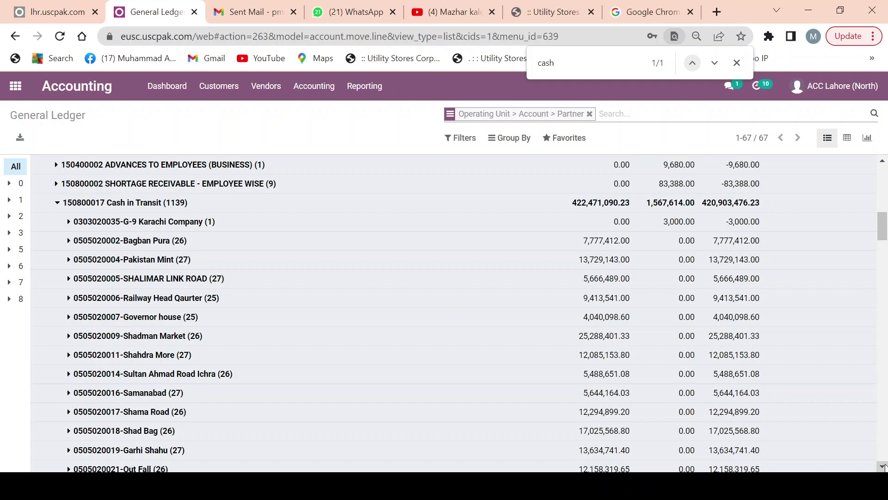
scroll(883, 466, down, 5)
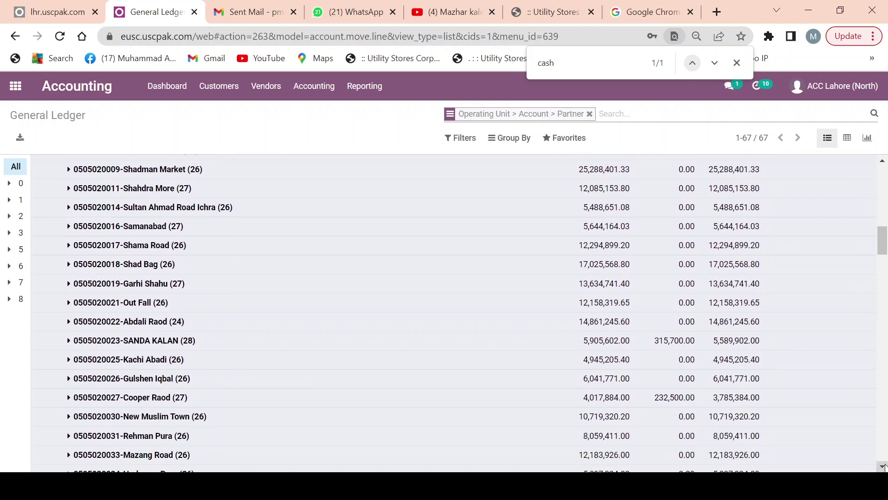
scroll(884, 466, down, 2)
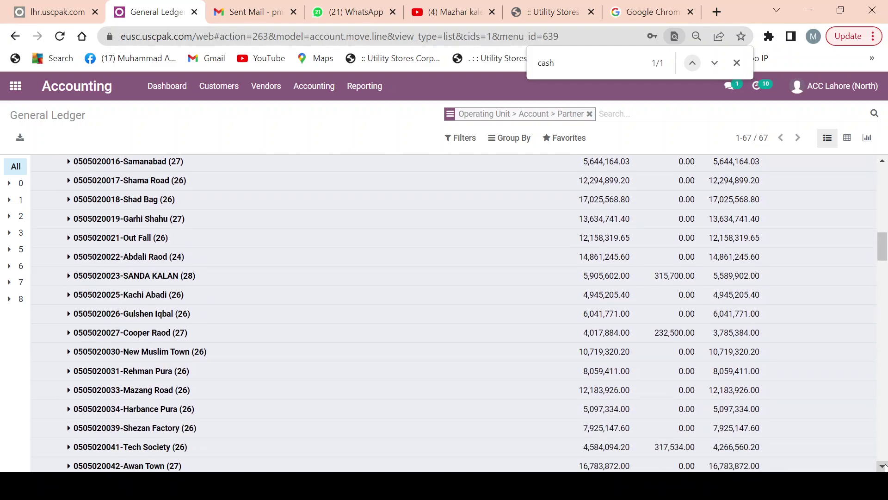
scroll(883, 465, down, 1)
scroll(883, 466, down, 3)
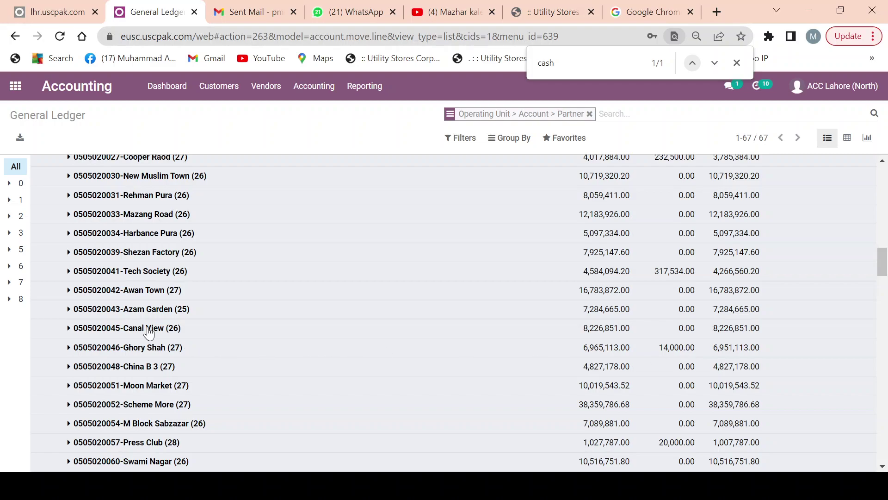
click(69, 348)
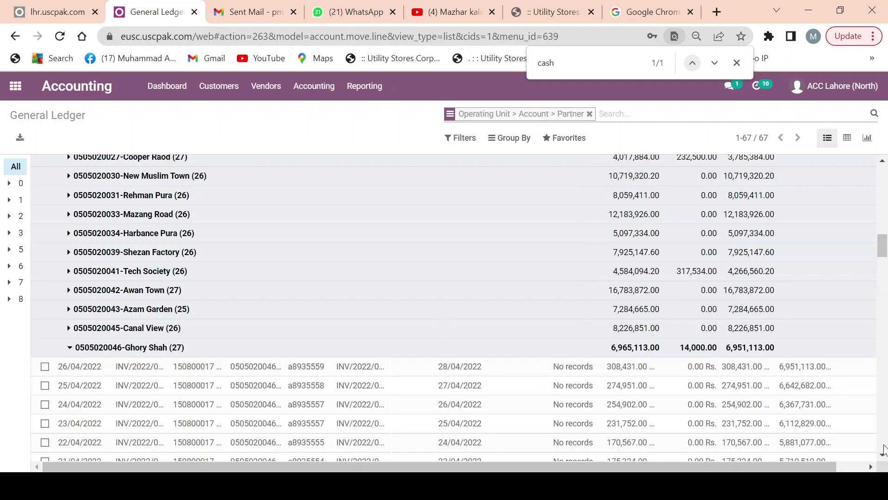
click(883, 455)
drag(883, 455, 882, 456)
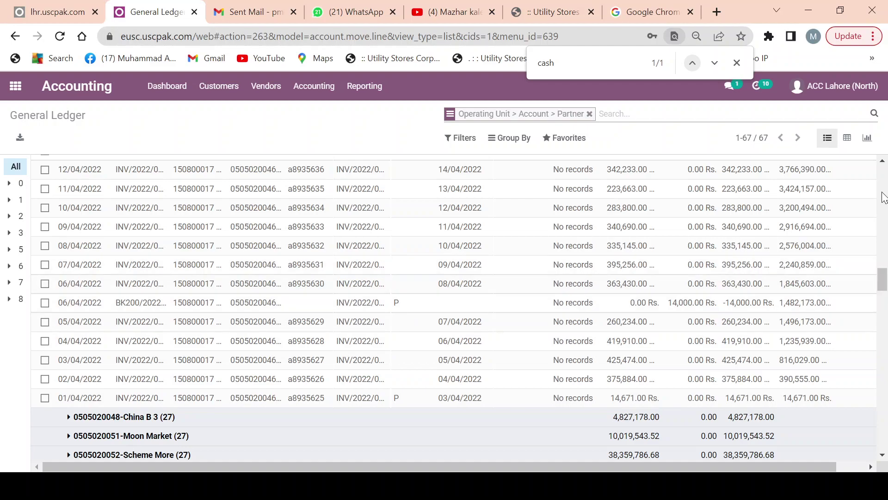
click(882, 162)
scroll(882, 167, up, 5)
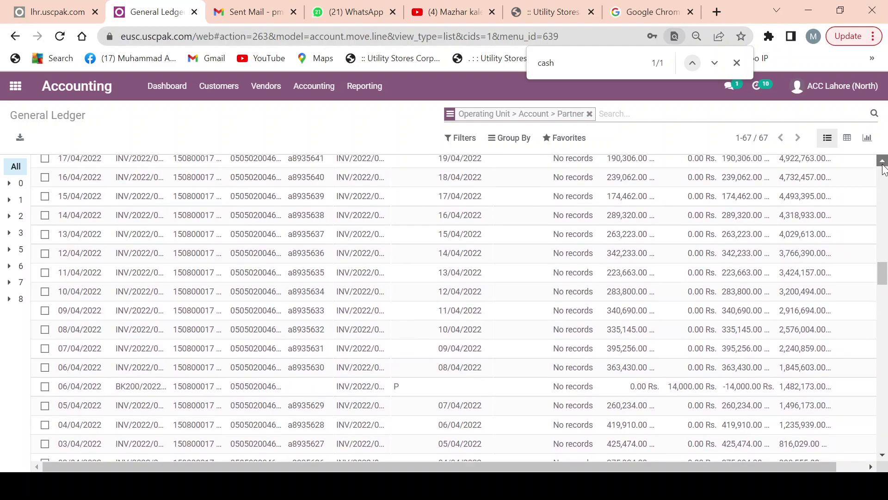
scroll(883, 168, up, 3)
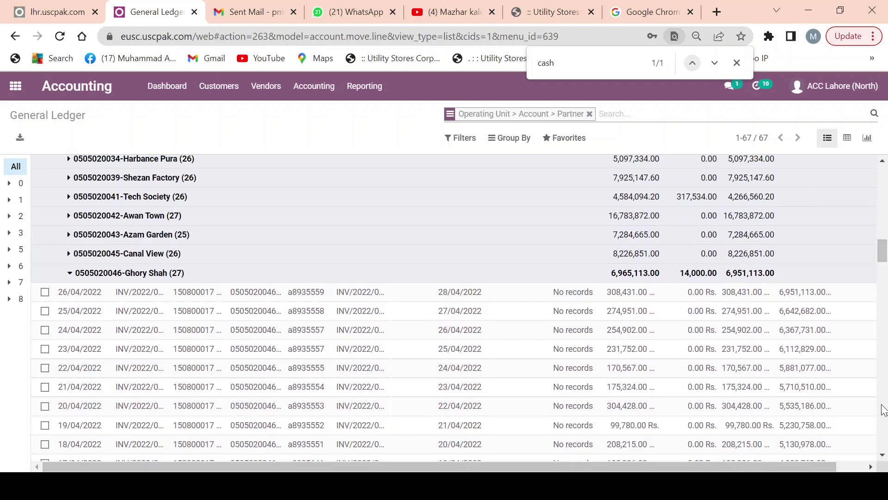
click(882, 455)
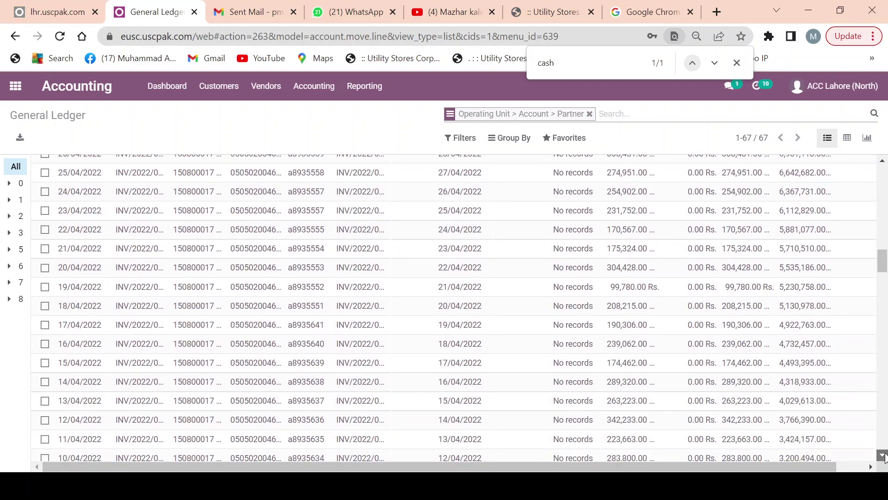
drag(884, 456, 883, 456)
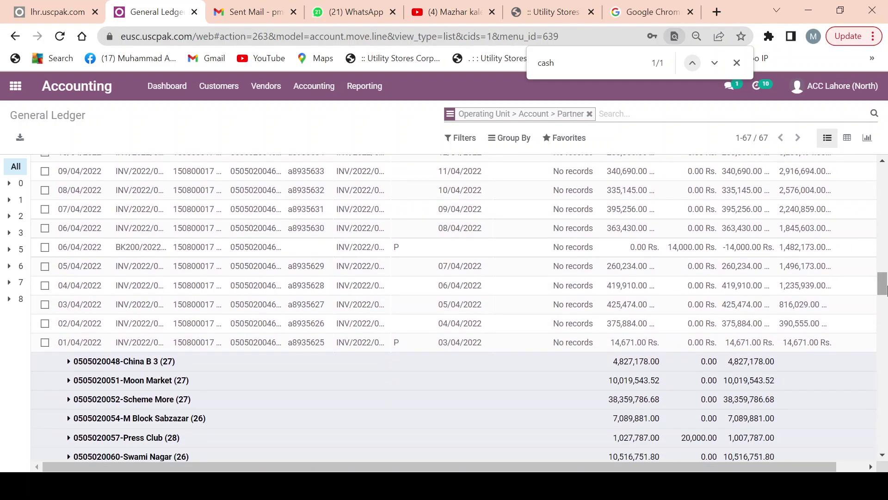
click(883, 196)
click(882, 193)
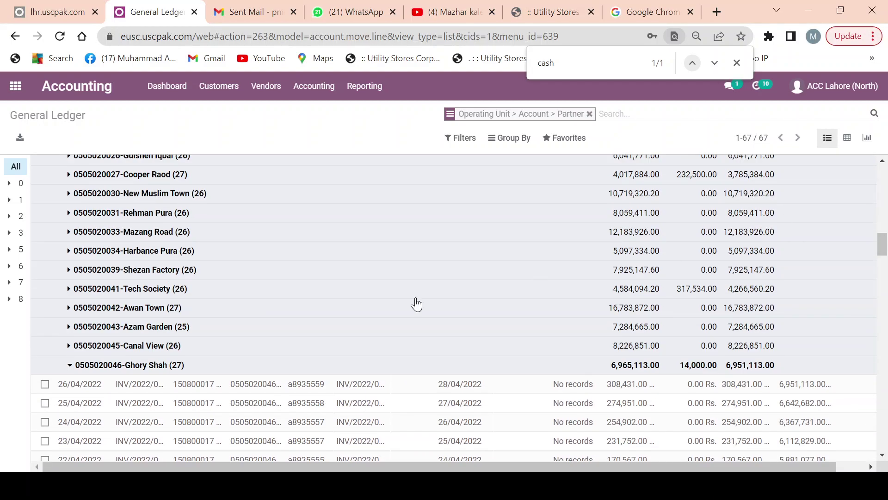
click(70, 368)
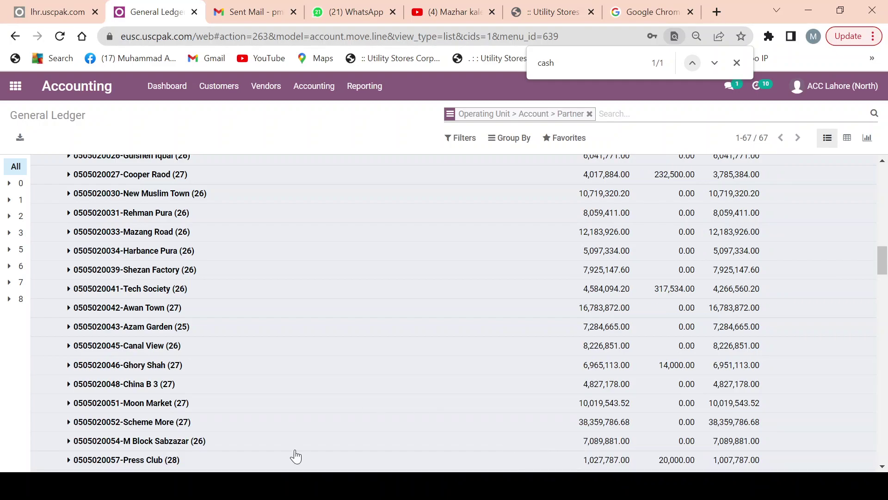
Expand the Press Club store, examine its invoice entries against the bank credit entry, and collapse it again.
click(72, 463)
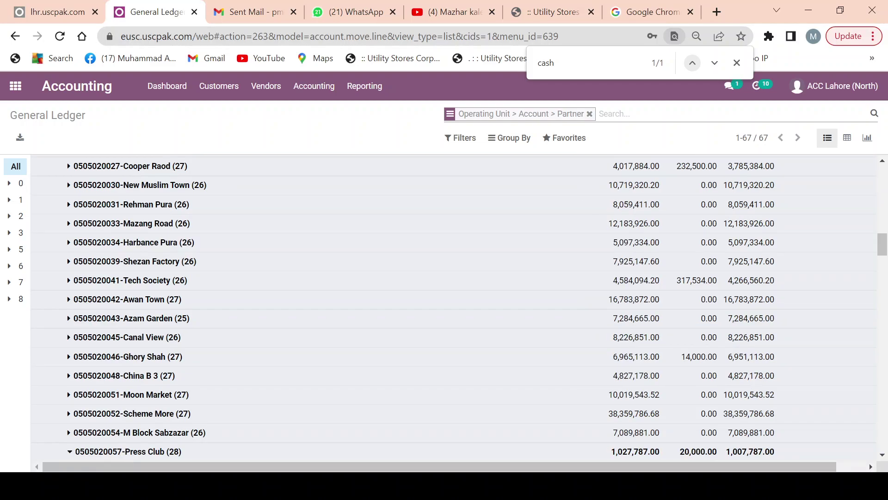
click(882, 455)
drag(881, 456, 882, 456)
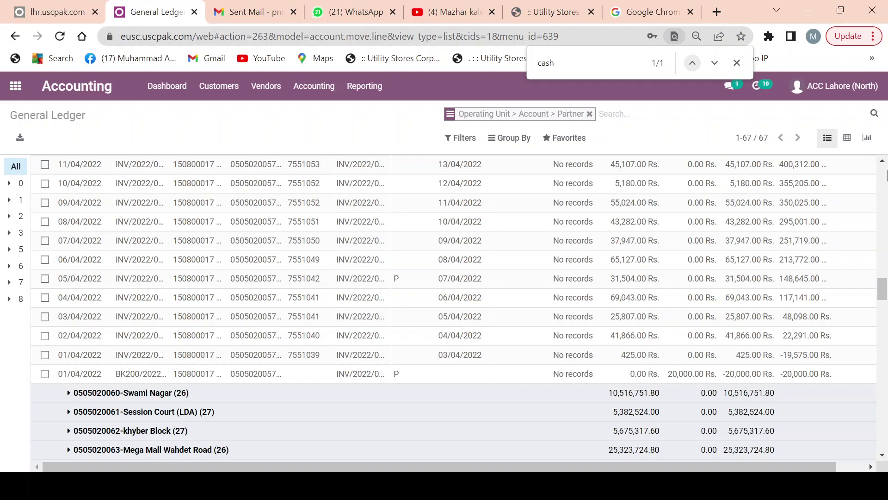
scroll(887, 175, up, 10)
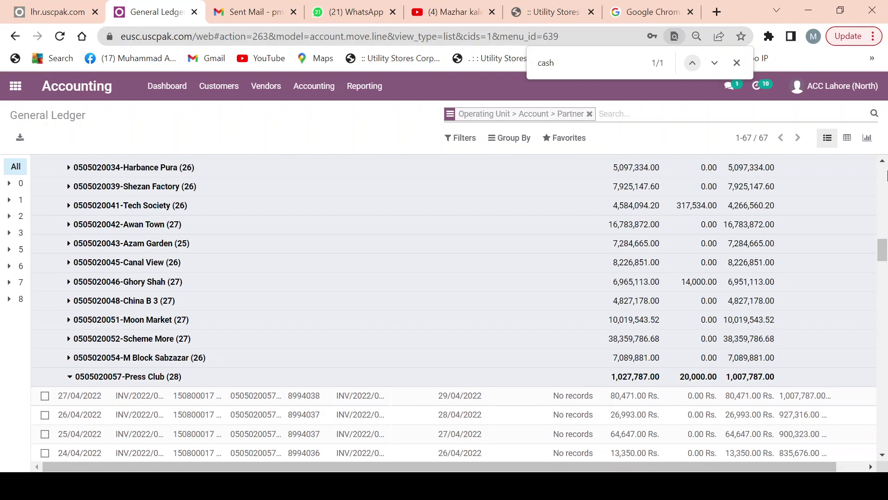
click(70, 377)
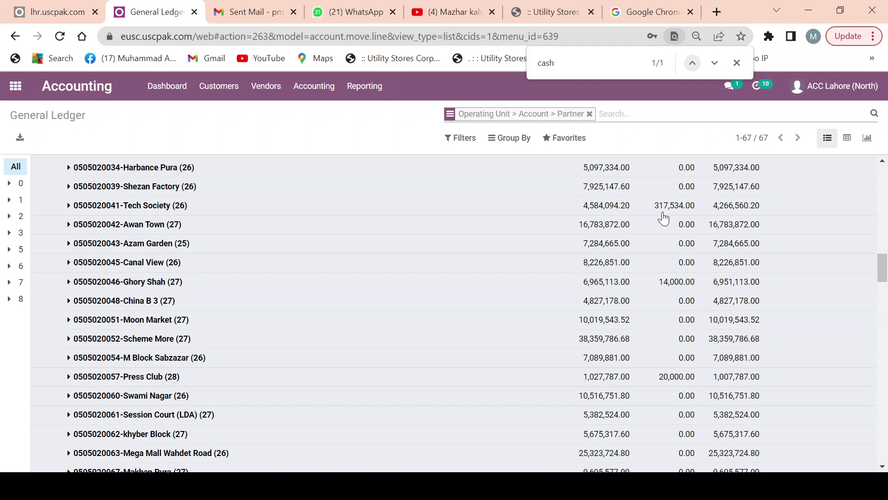
Expand the Tech Society store to examine its matched invoice and bank entries, then collapse it and close the page search.
click(68, 209)
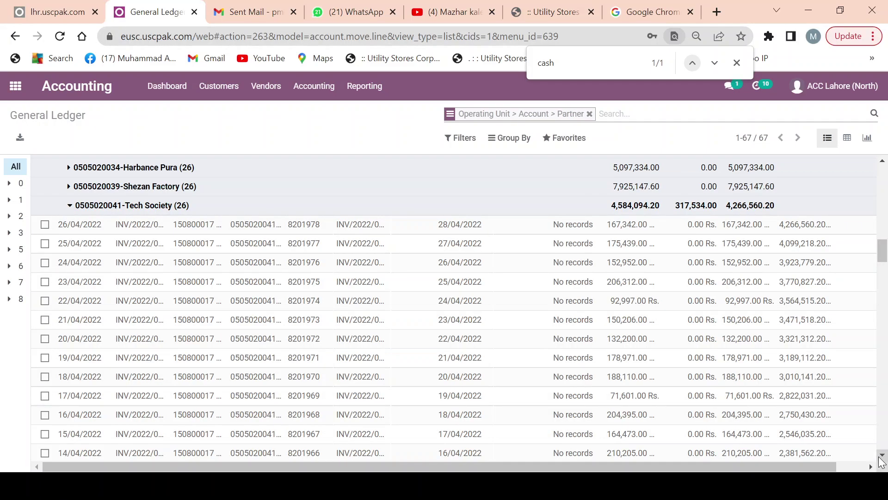
drag(883, 456, 883, 455)
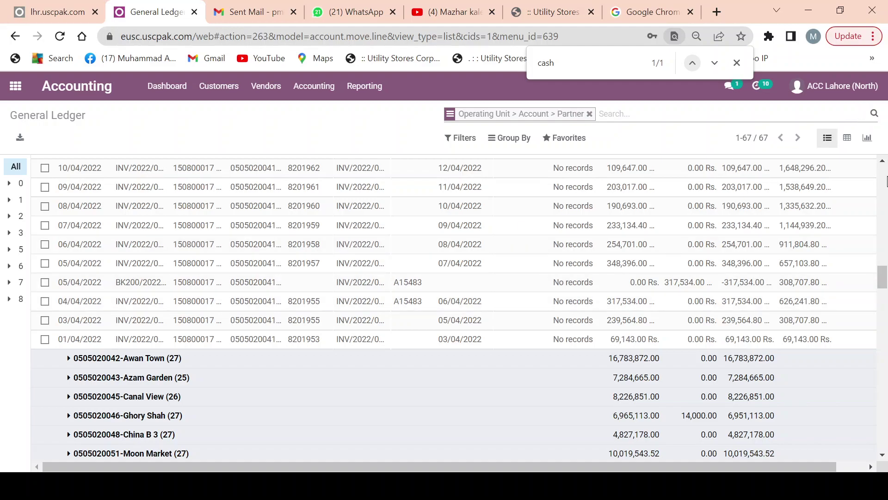
scroll(886, 181, up, 15)
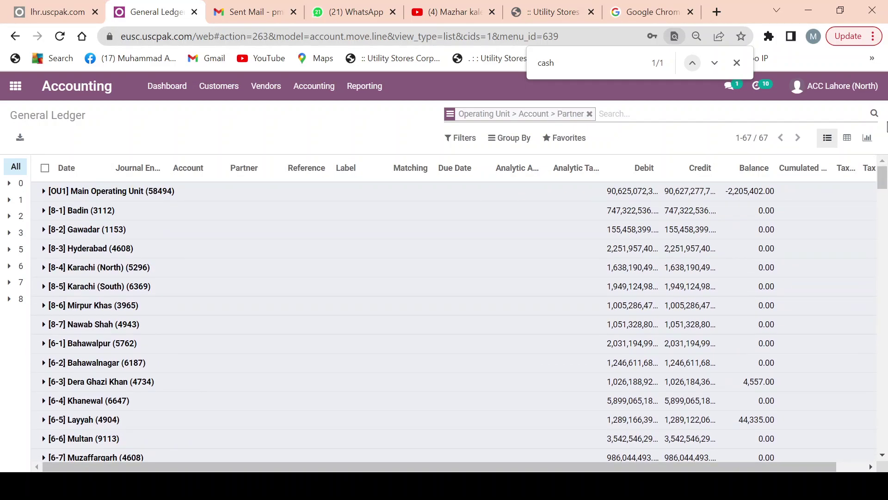
drag(884, 175, 887, 284)
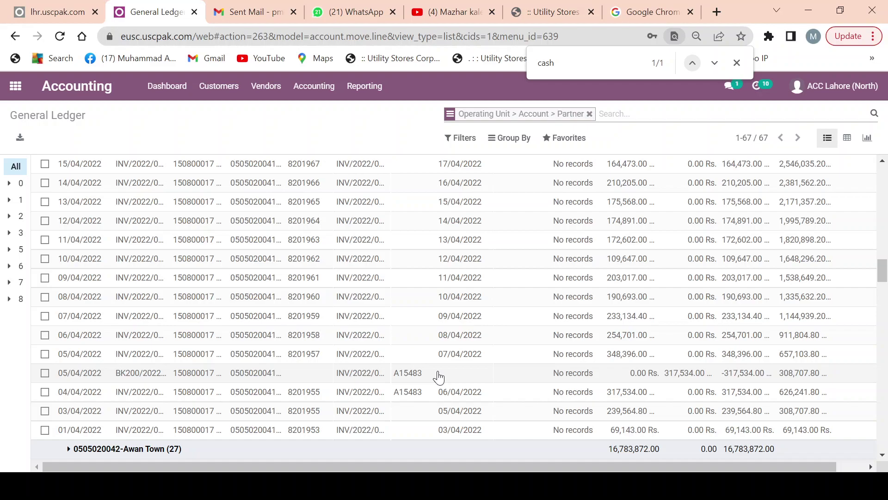
click(884, 194)
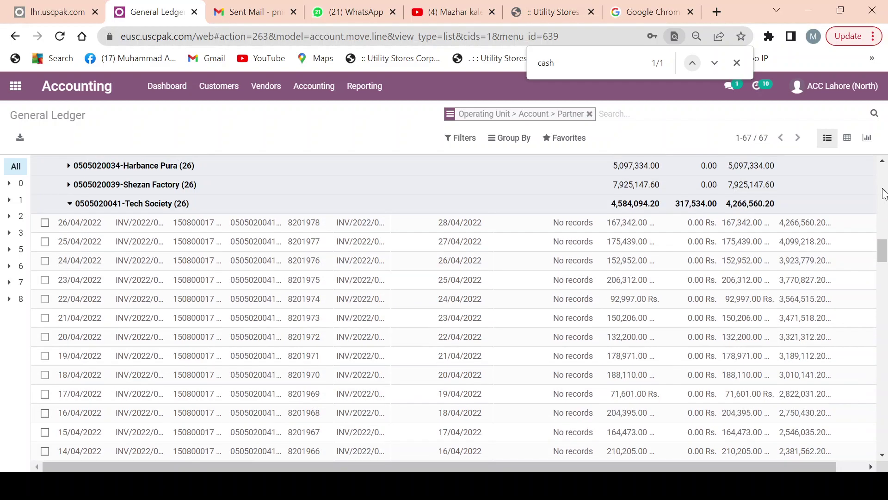
click(71, 204)
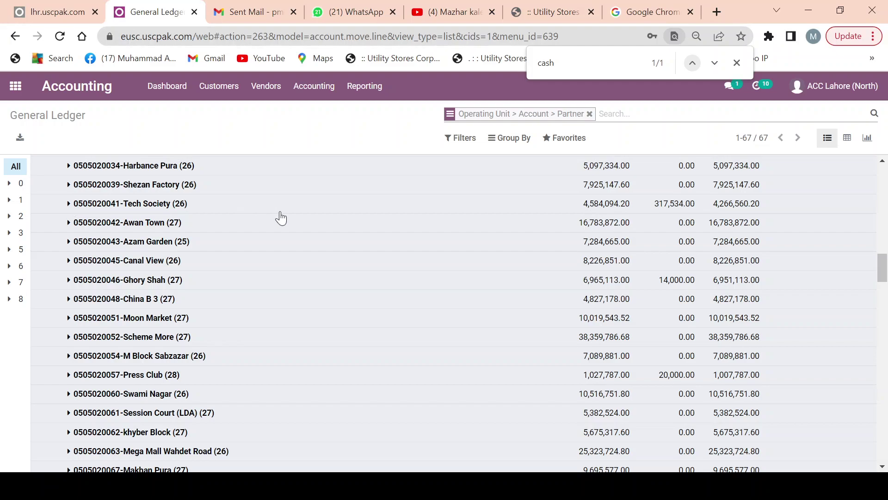
click(738, 68)
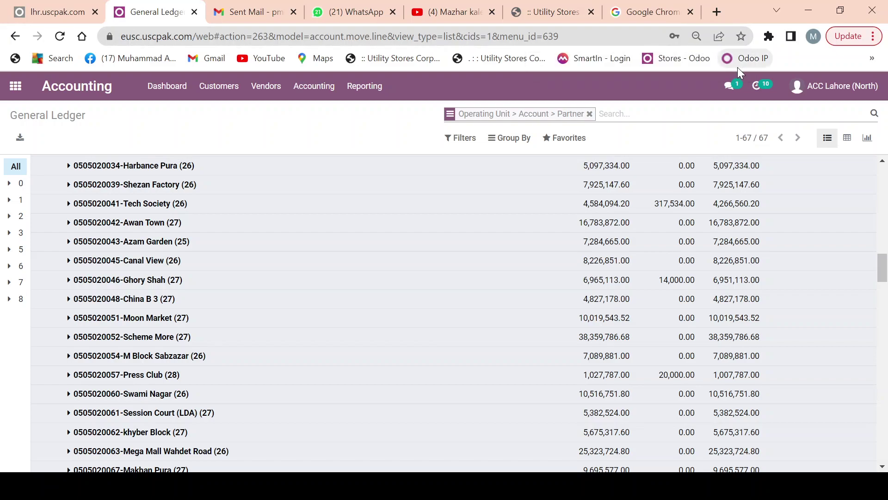